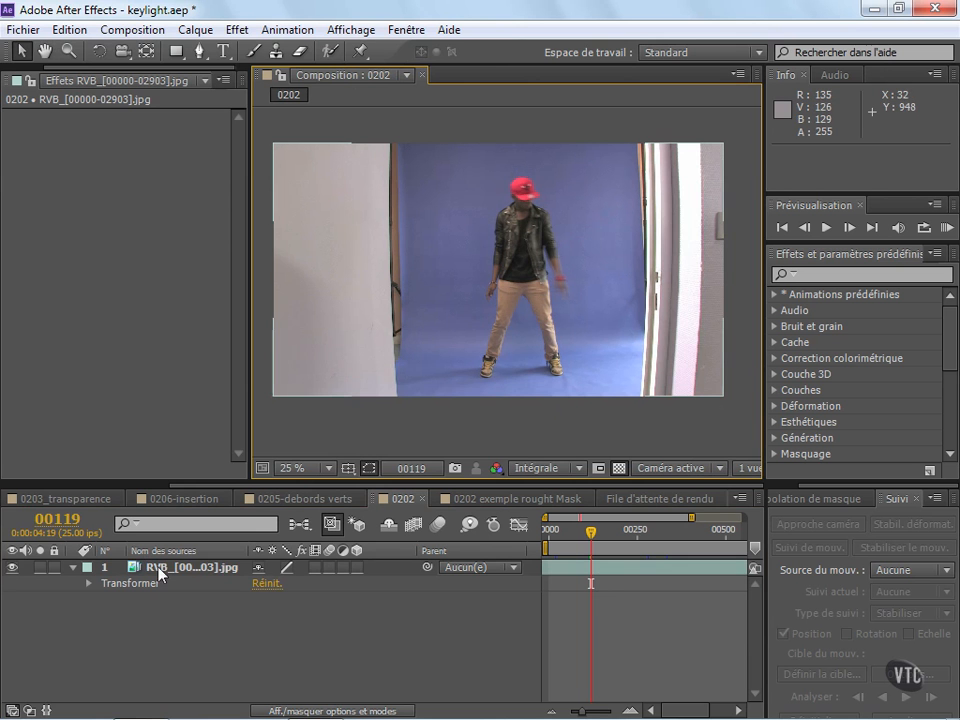
click(184, 567)
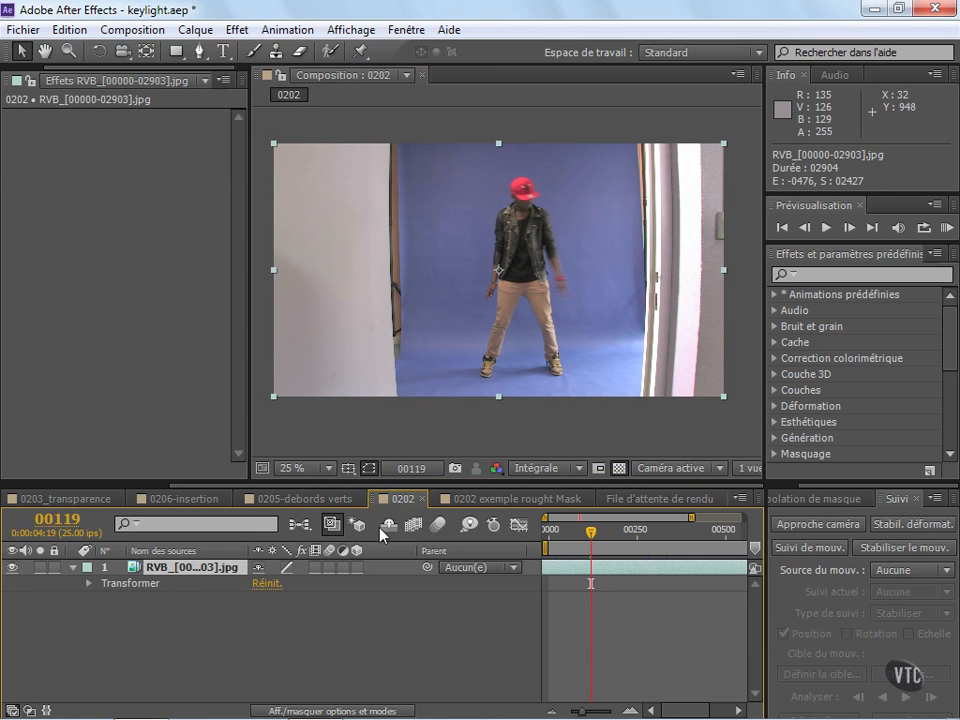
right_click(152, 568)
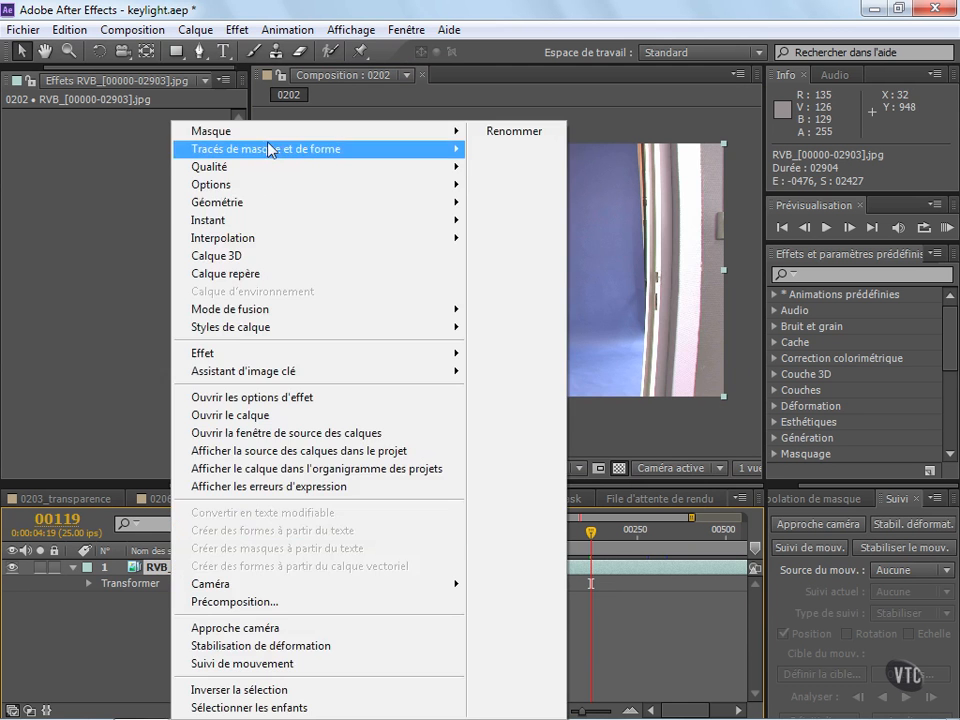
click(506, 134)
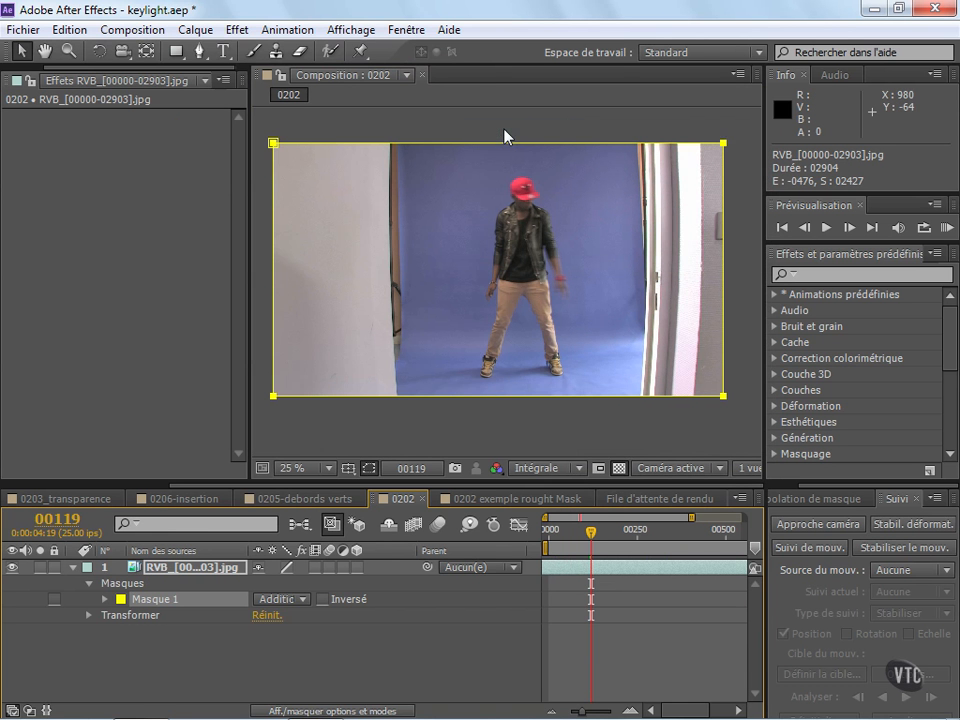
click(274, 144)
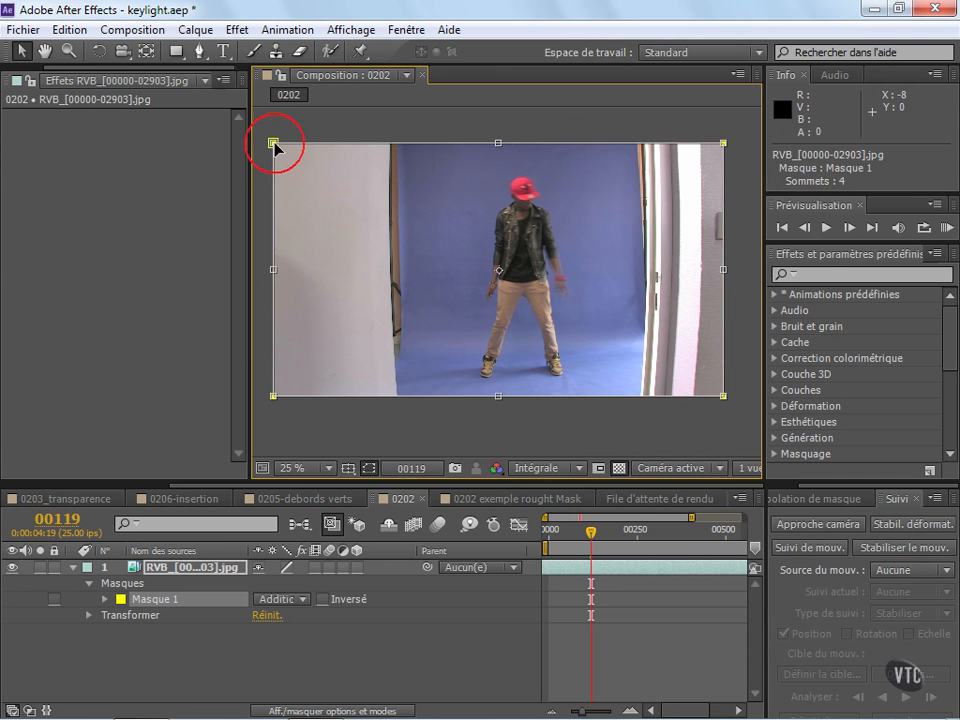
drag(274, 144, 444, 153)
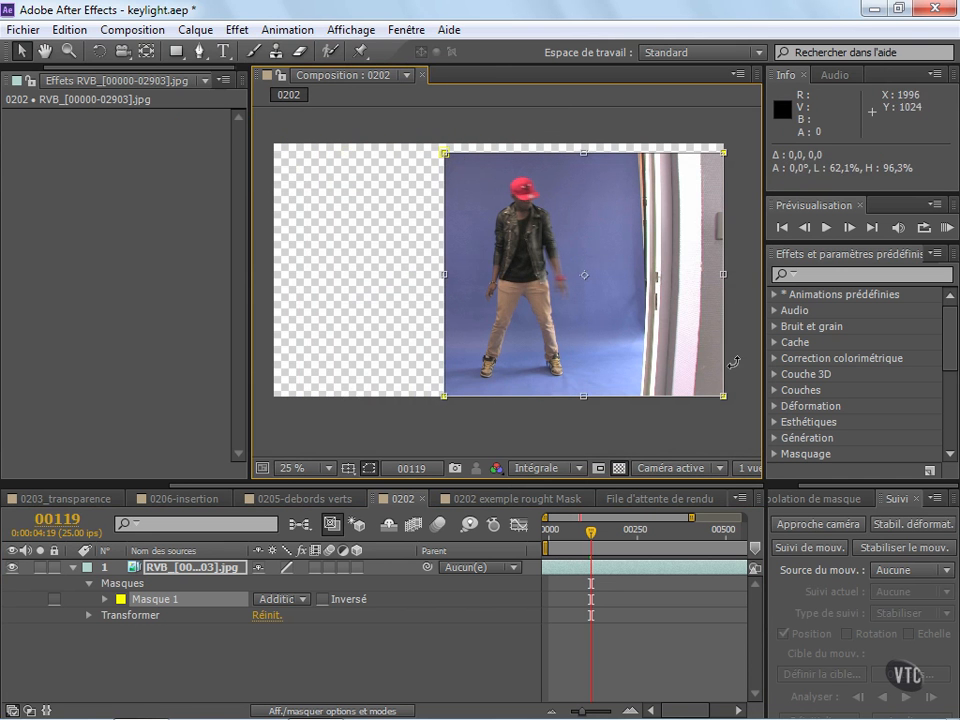
drag(720, 283, 611, 284)
Step: At frame 456, extend the mask's right edge slightly outward and pull its top and bottom edges closer to the dancer
drag(620, 530, 718, 536)
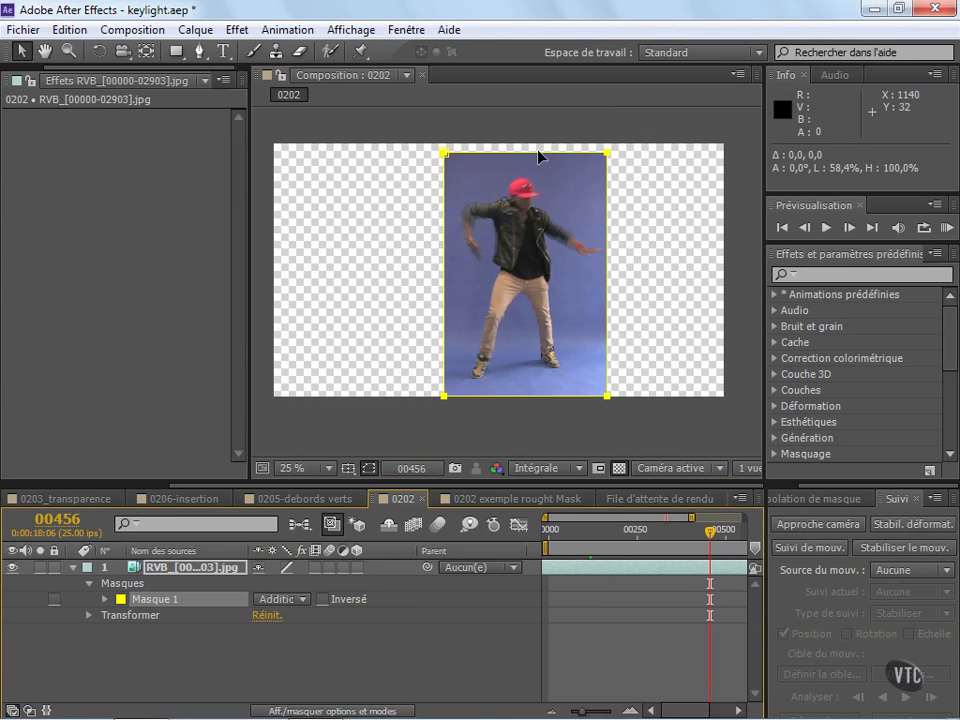
double_click(608, 172)
drag(607, 273, 615, 283)
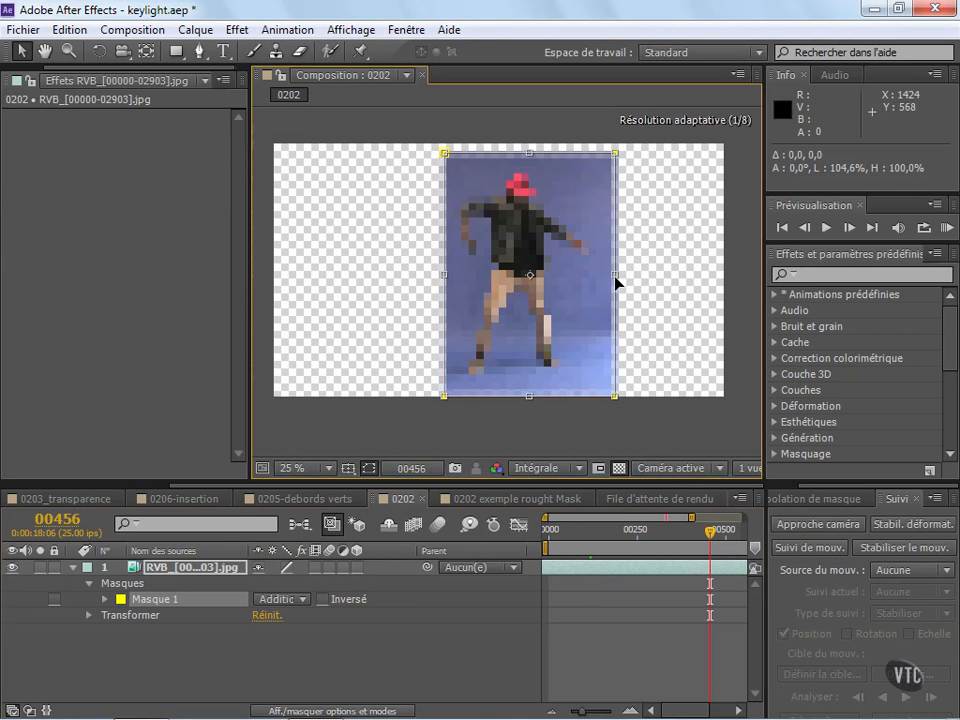
mouse_move(529, 148)
mouse_down()
mouse_move(527, 167)
mouse_move(529, 158)
mouse_up()
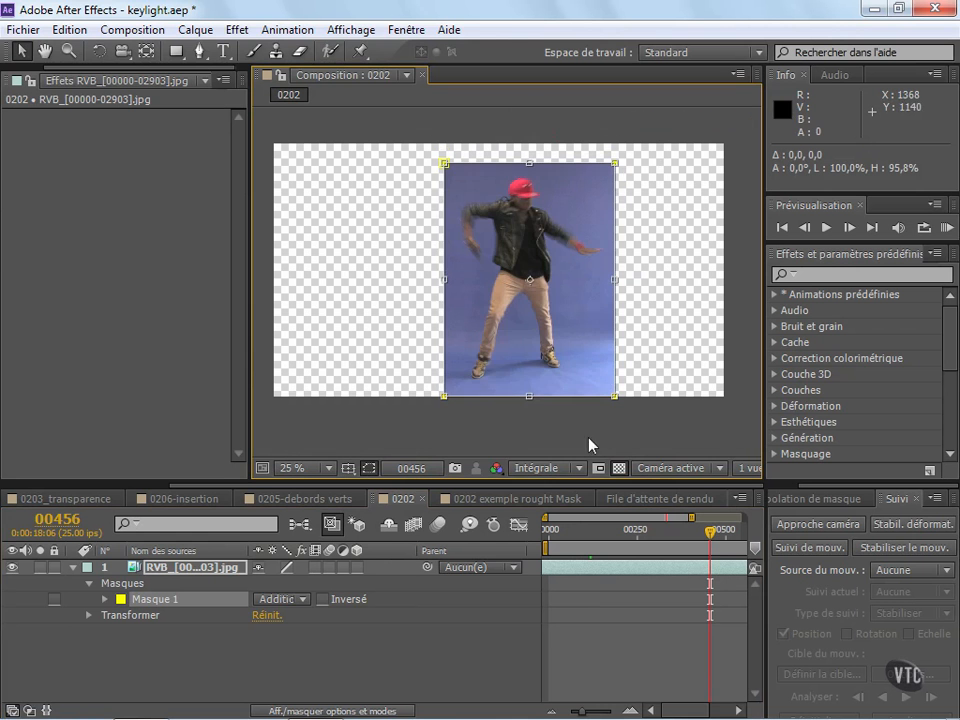
drag(529, 395, 528, 383)
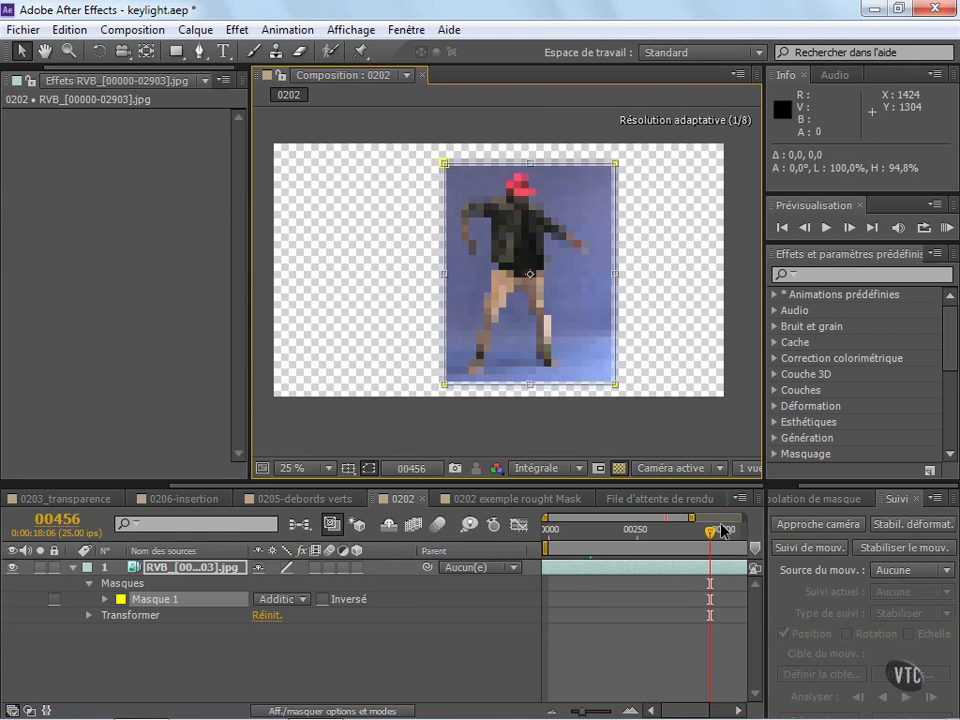
Step: Extend the mask's right edge at frame 749 to contain the dancer's hand, and return to frame 457 with the whole timeline in range
click(733, 533)
drag(733, 533, 742, 532)
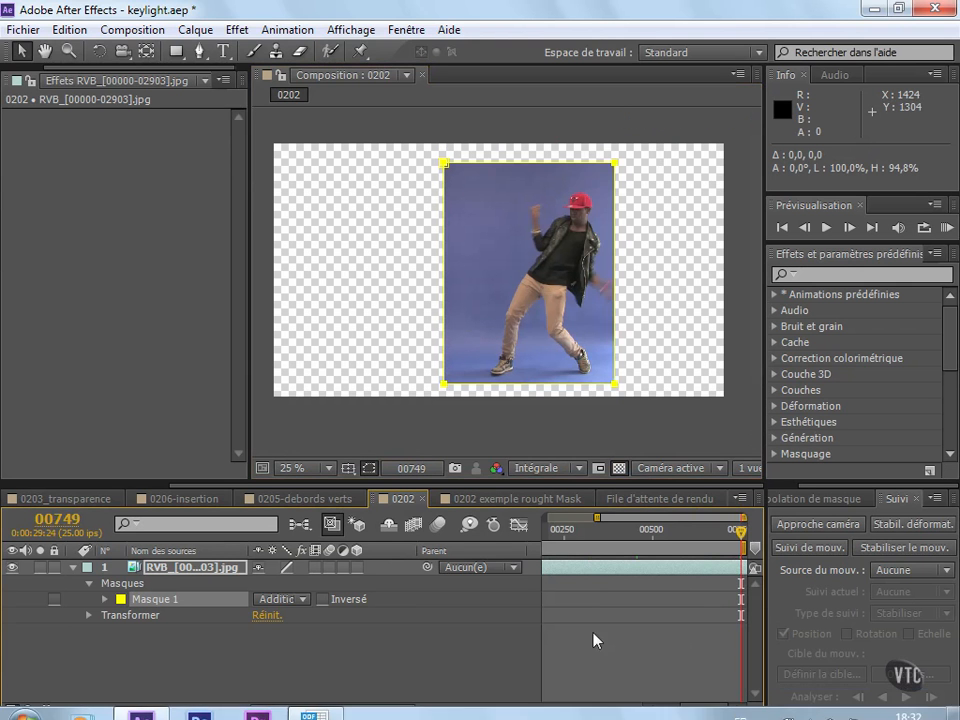
click(549, 687)
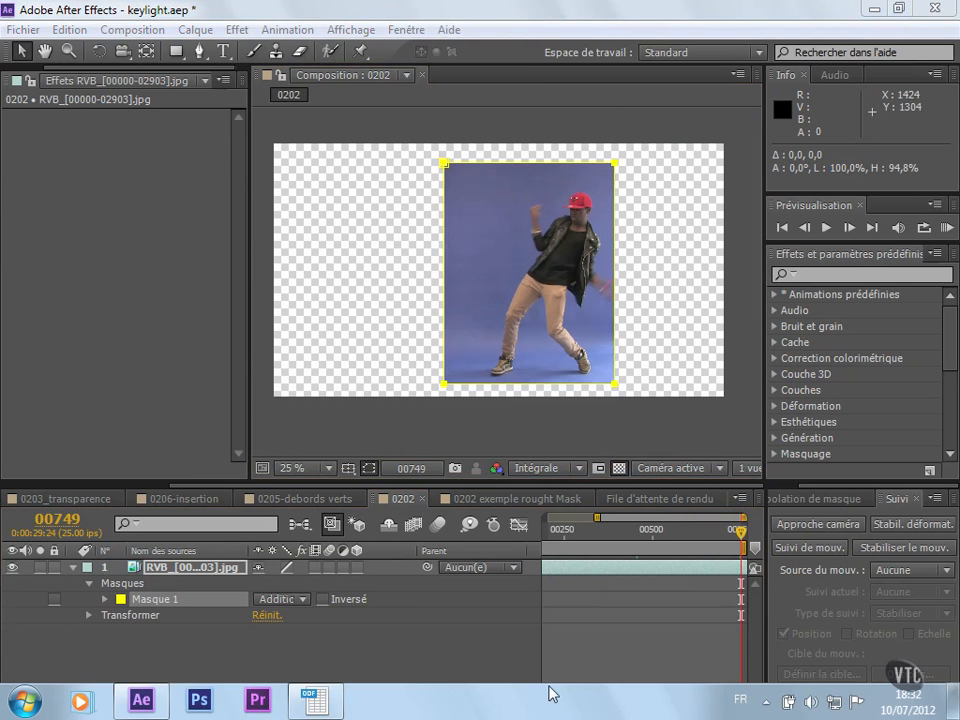
double_click(614, 385)
drag(617, 280, 623, 275)
drag(601, 708, 549, 714)
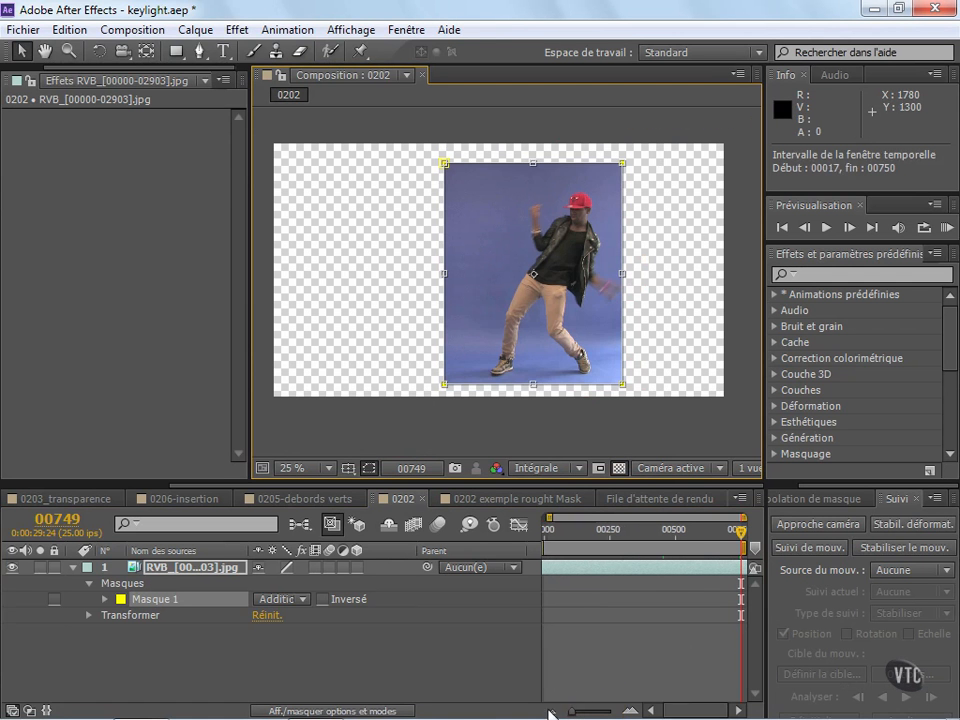
click(737, 538)
drag(688, 543, 665, 540)
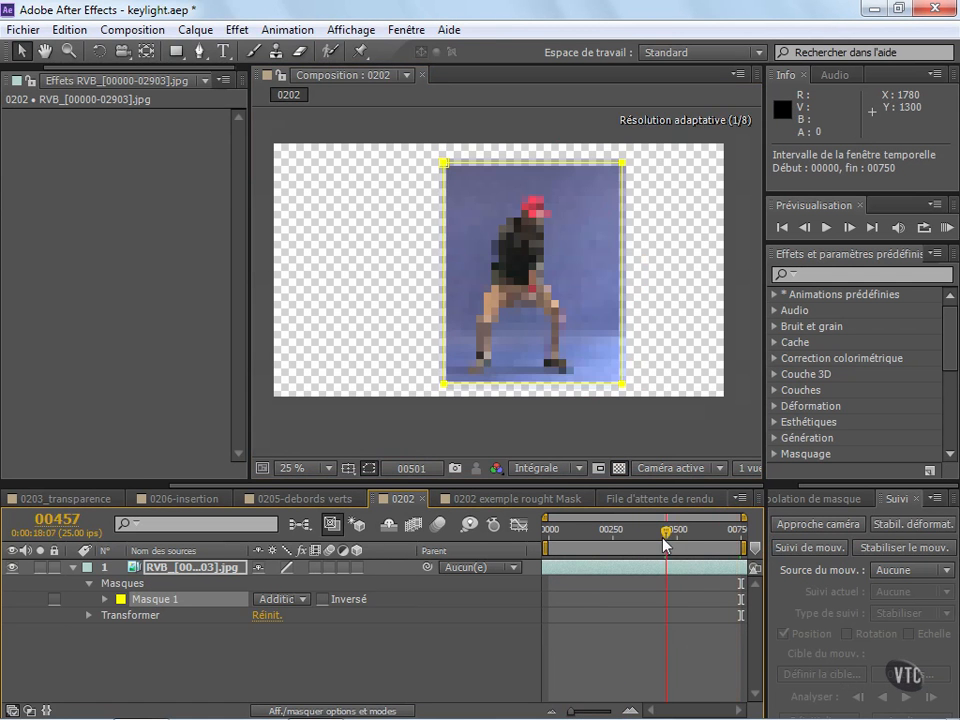
Step: Switch the mode of Masque 1 to Aucun to compare with the unmasked footage, and restore it to Addition
click(302, 600)
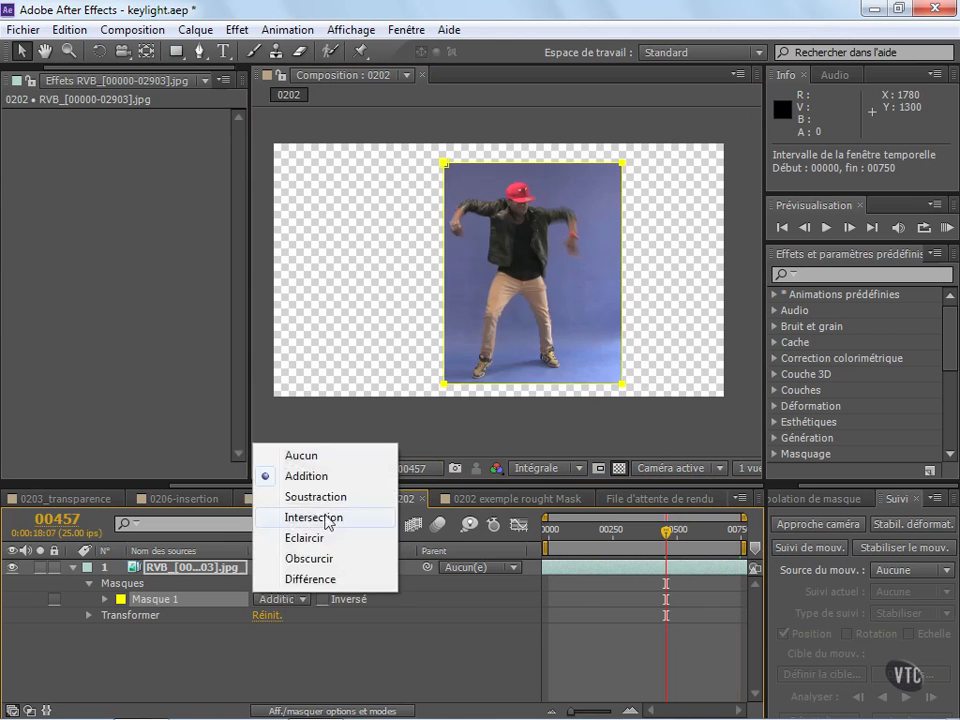
click(318, 456)
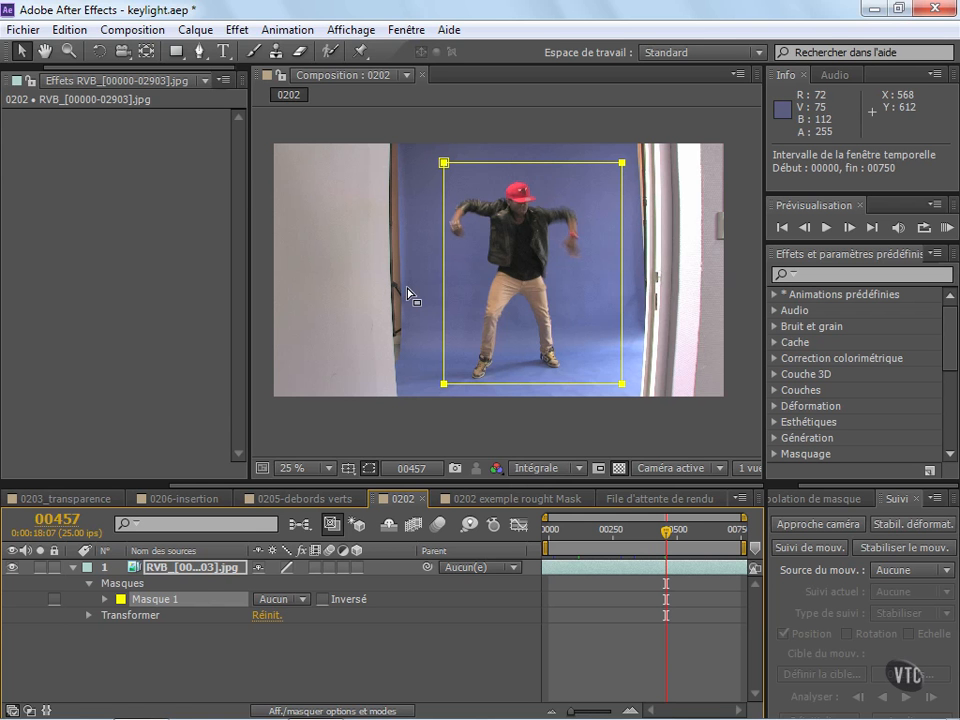
click(281, 600)
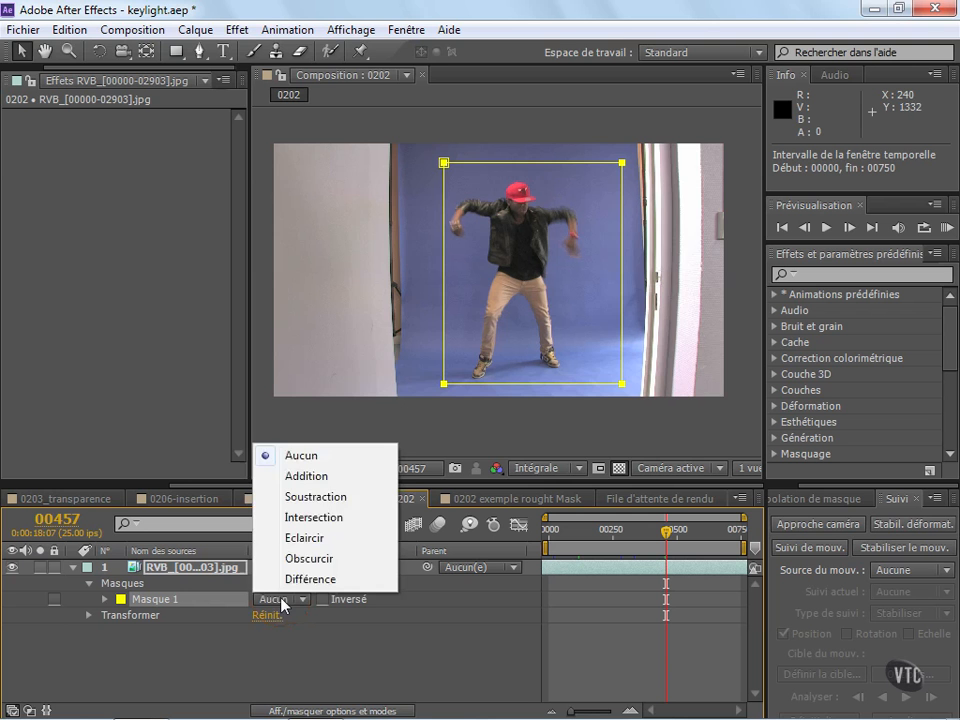
click(300, 476)
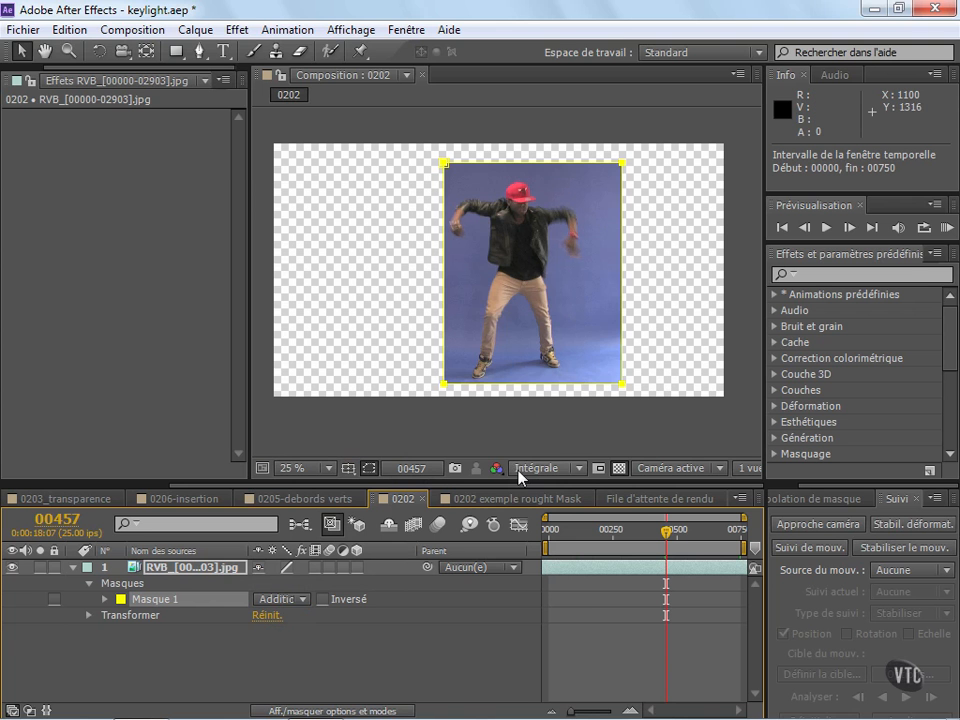
Step: Examine the animated rough mask around the performer in the 0202 exemple rought Mask composition at several frames
click(466, 498)
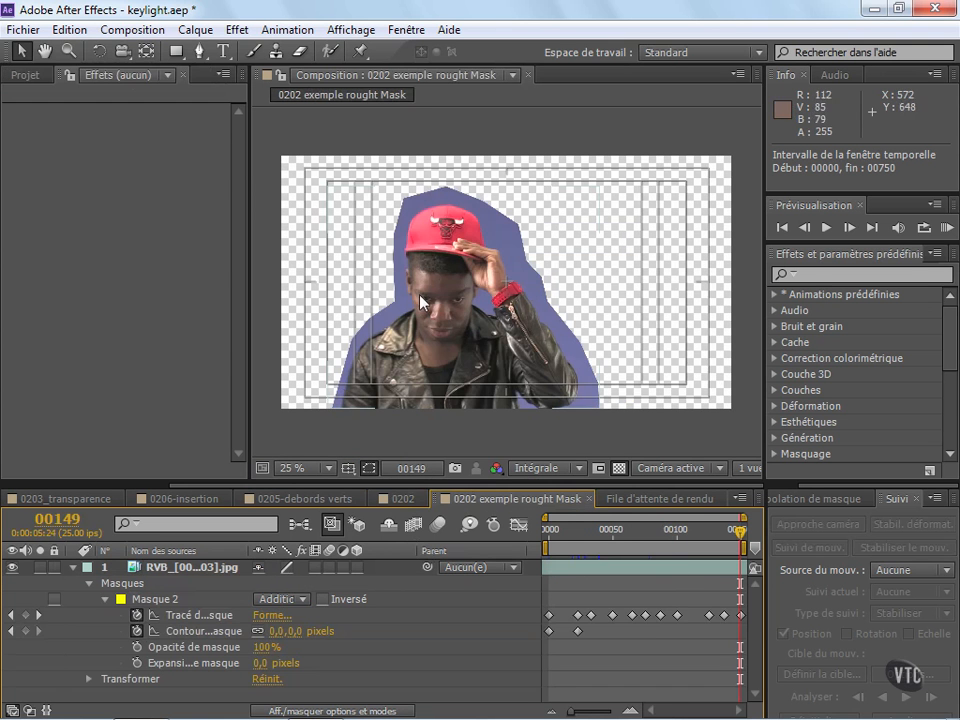
click(631, 541)
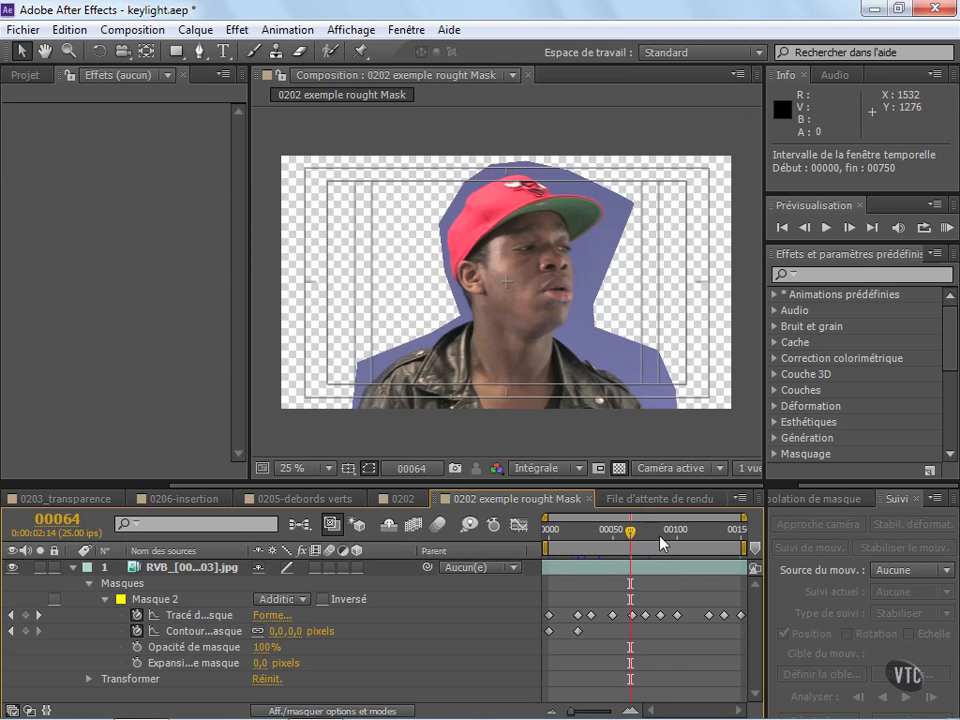
click(660, 543)
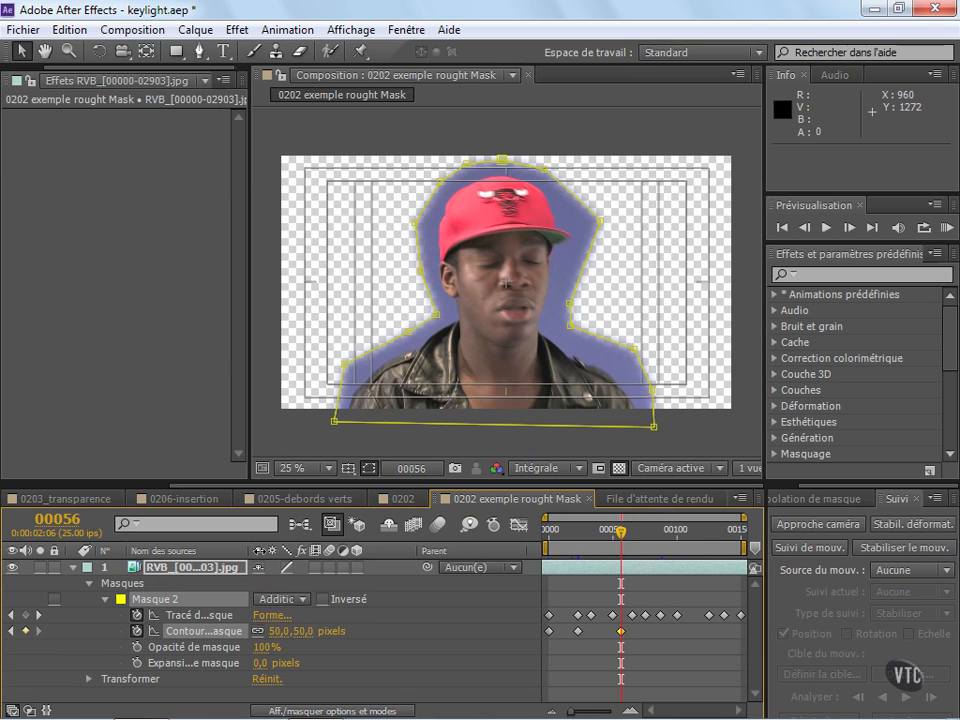
drag(249, 550, 273, 550)
click(662, 325)
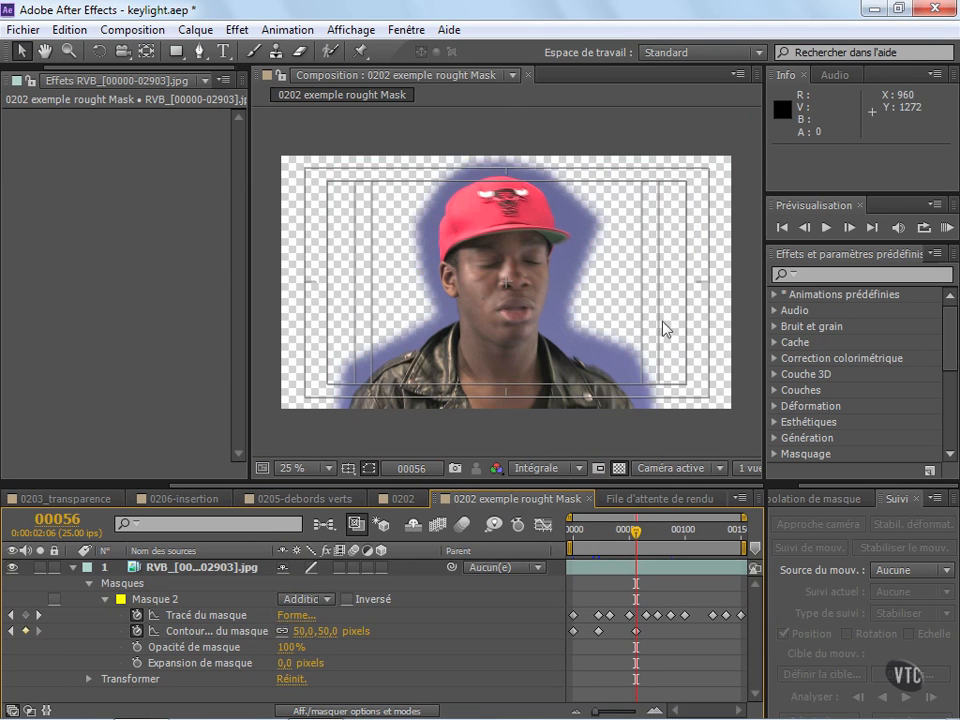
Step: Return to composition 0202 and set the feather of Masque 1 to 50 pixels in both directions
click(405, 498)
click(105, 600)
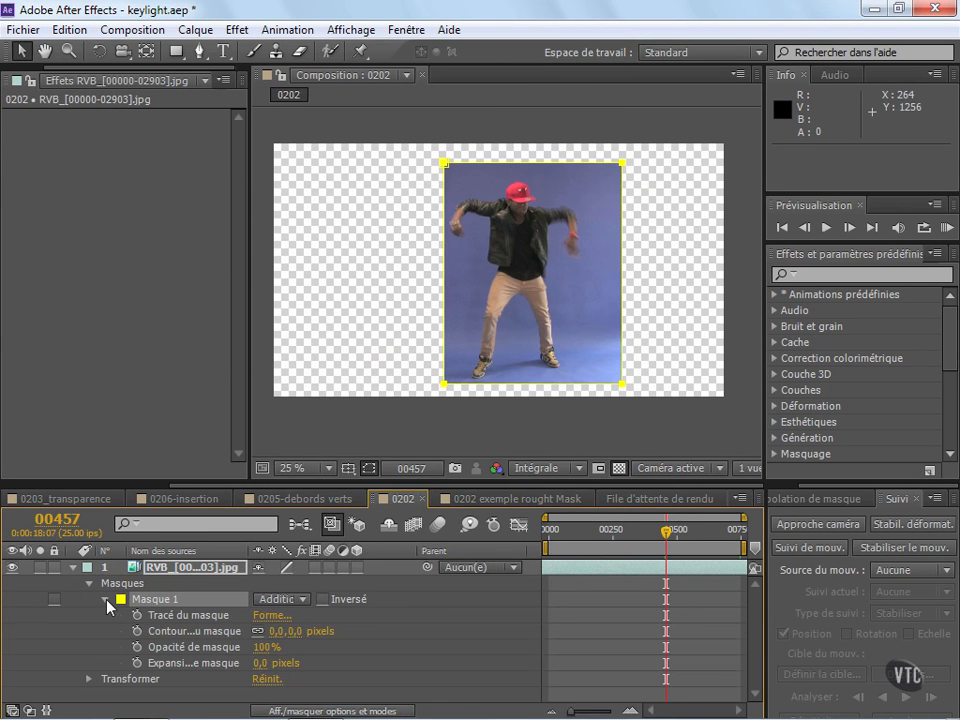
click(280, 631)
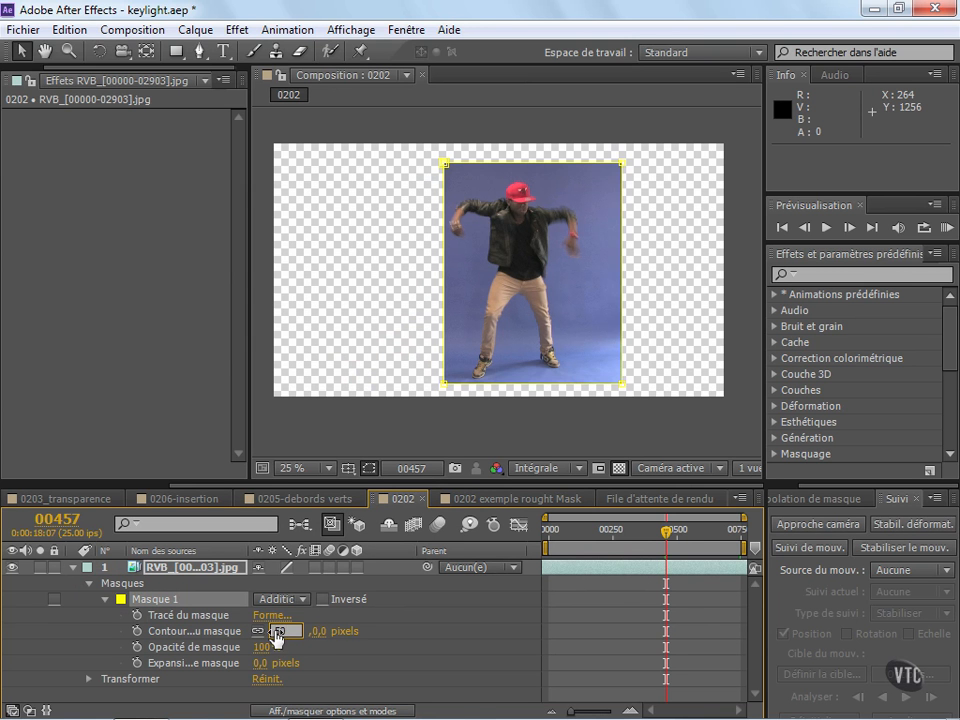
text(50)
key(Return)
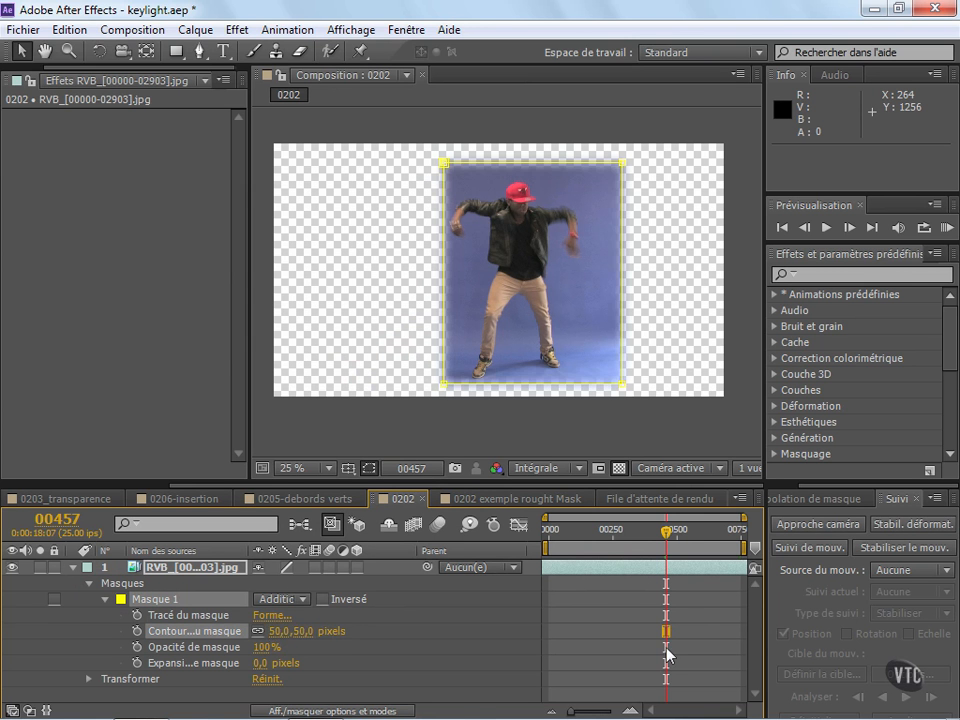
click(621, 646)
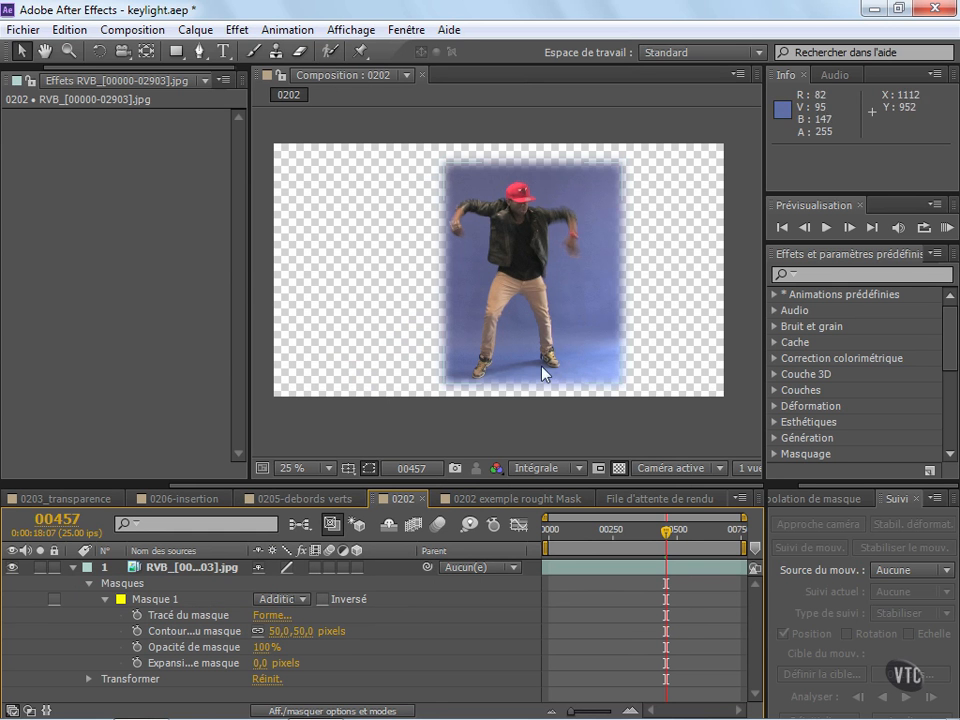
Step: Apply the Couleur de sélection colour correction effect to the footage layer and widen the area showing its settings
click(198, 568)
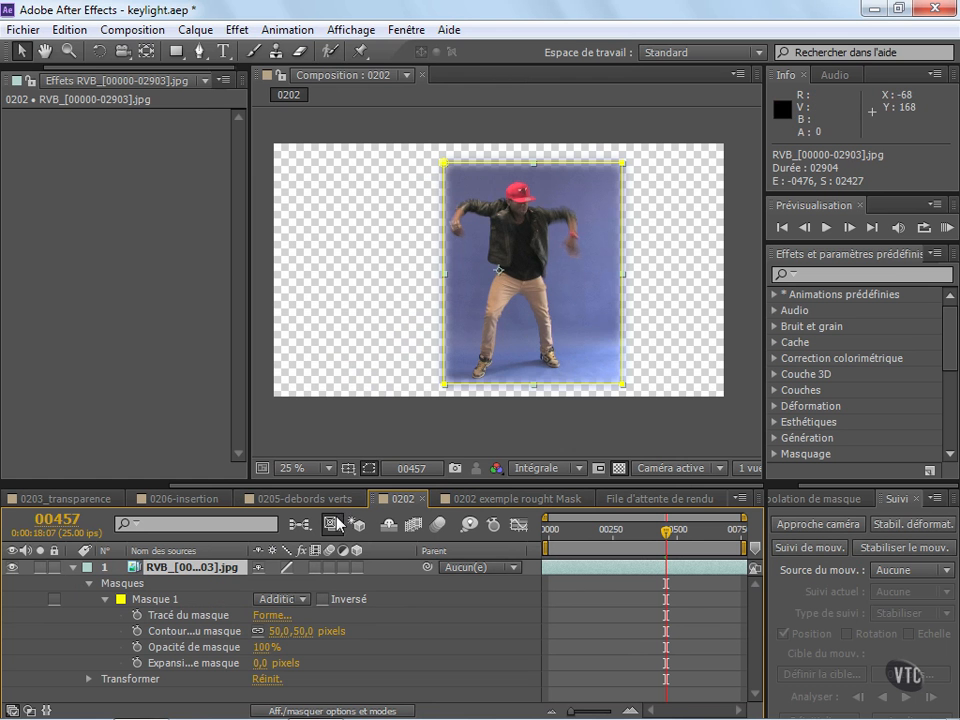
click(237, 30)
mouse_move(327, 189)
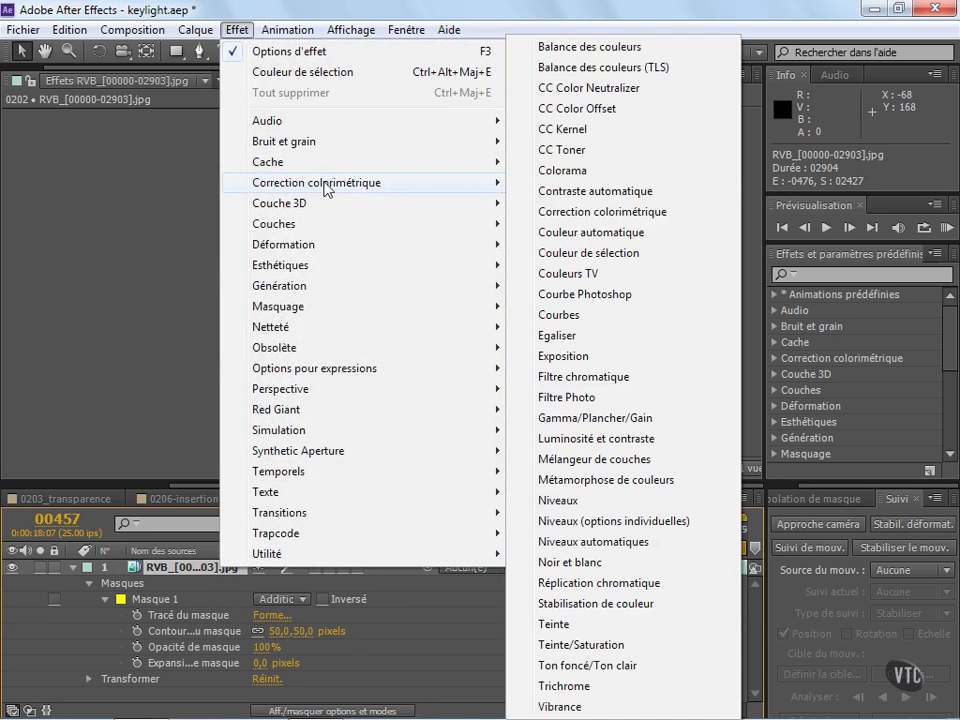
click(634, 253)
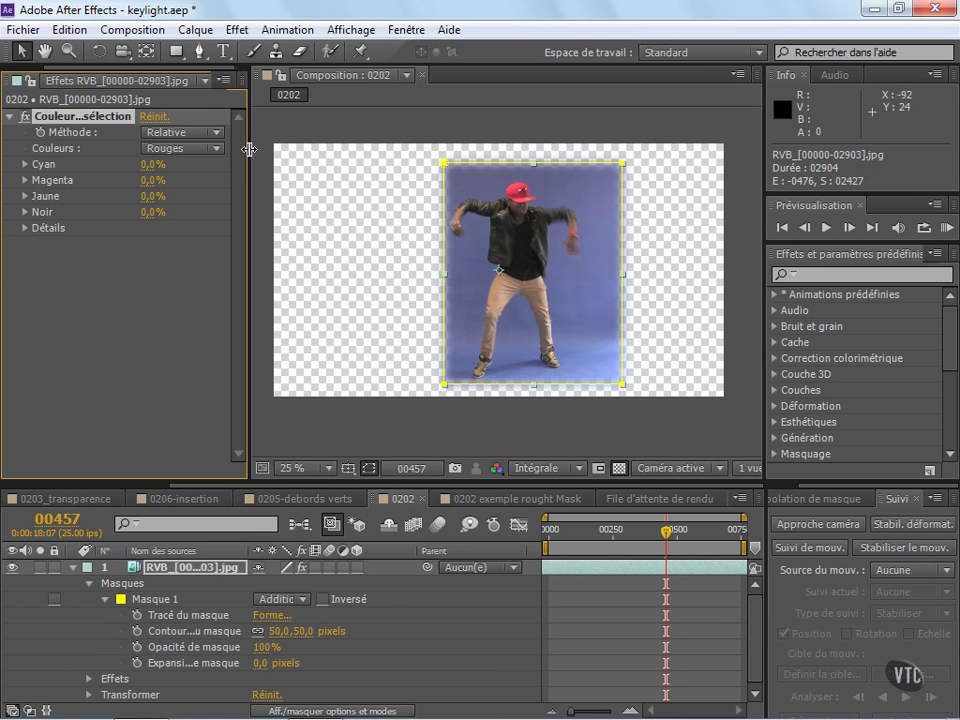
drag(256, 148, 275, 147)
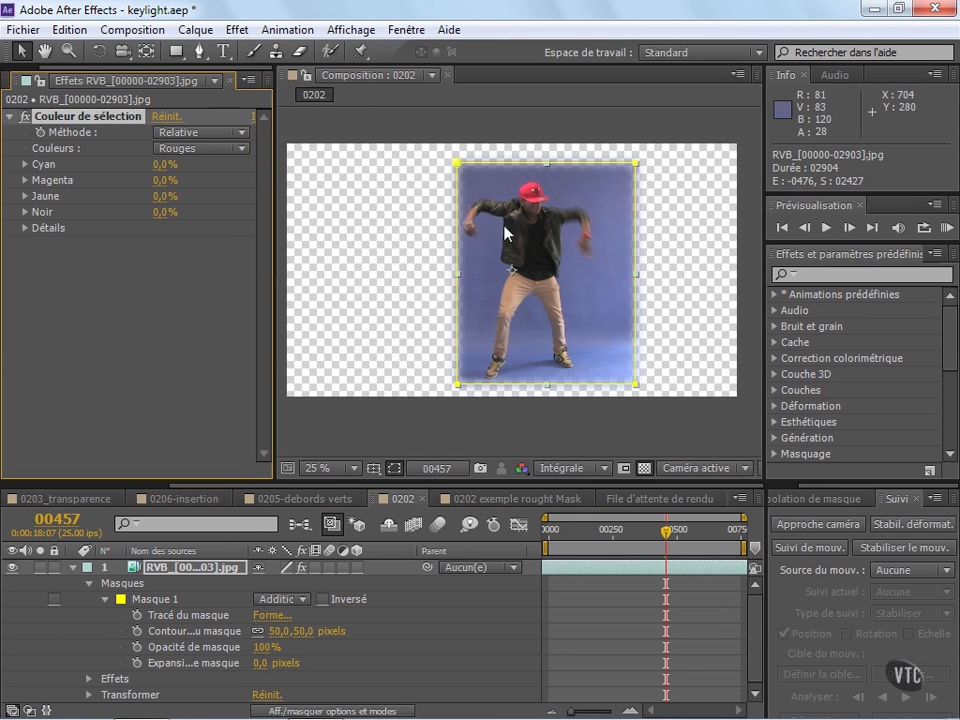
Step: Set the Couleur de sélection effect to Bleus with Cyan 100%, Magenta 100% and Jaune -100% to intensify the blue backdrop
scroll(607, 277, up, 1)
drag(566, 209, 491, 264)
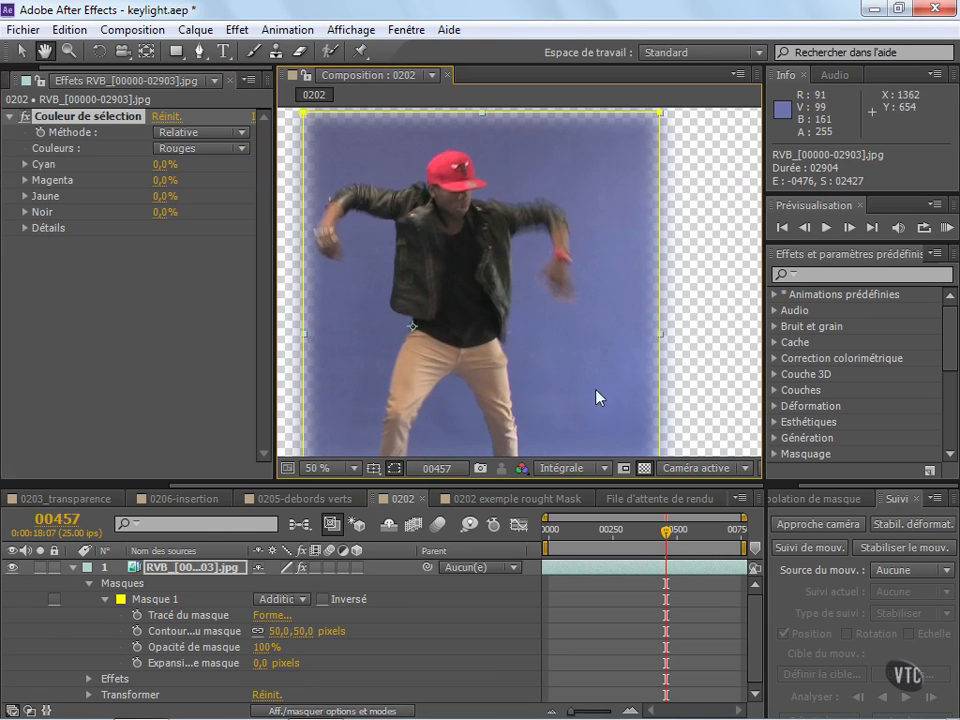
key(v)
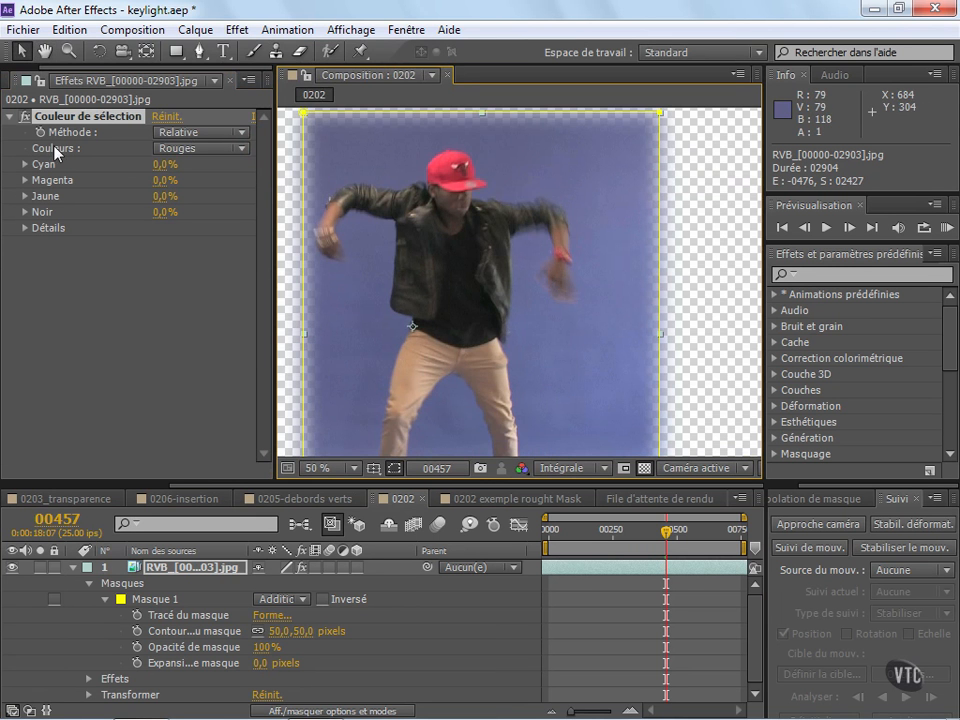
click(152, 150)
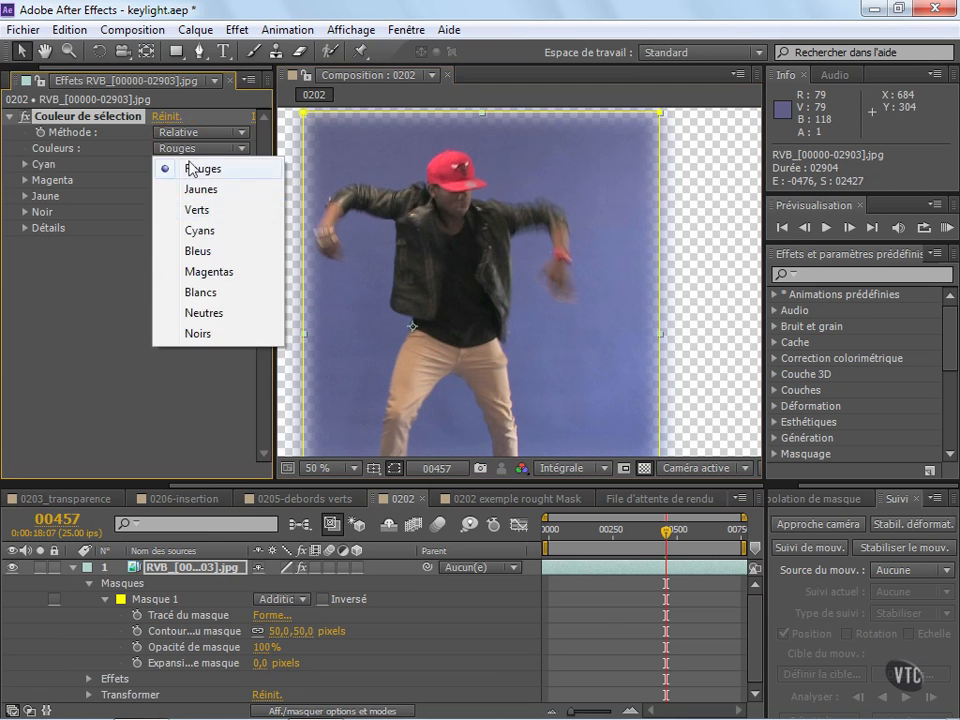
click(232, 251)
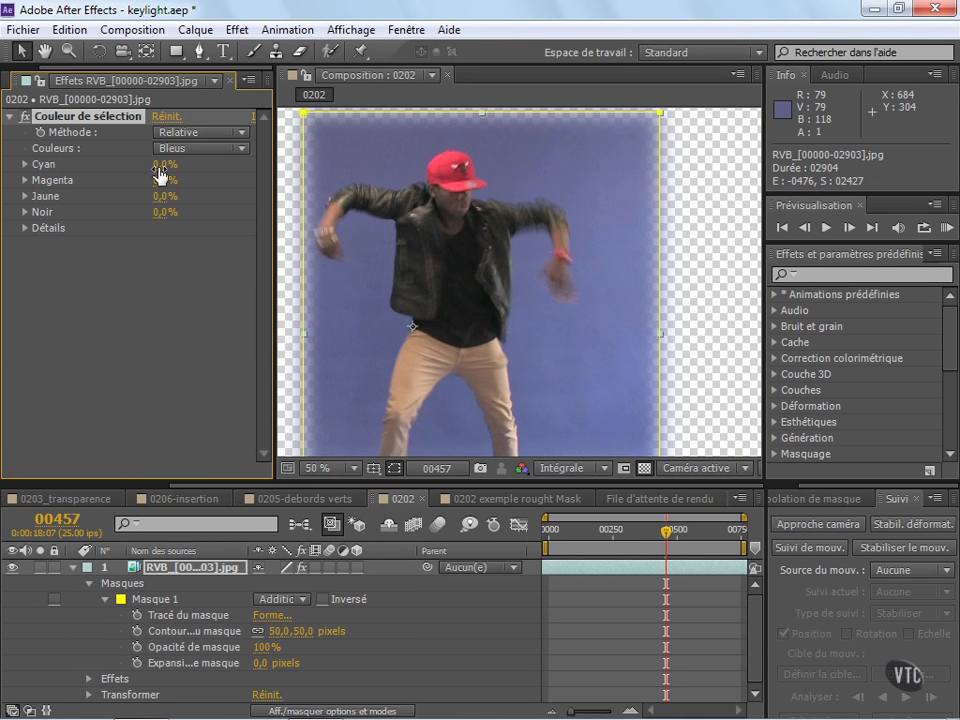
drag(160, 172, 364, 178)
drag(164, 196, 50, 200)
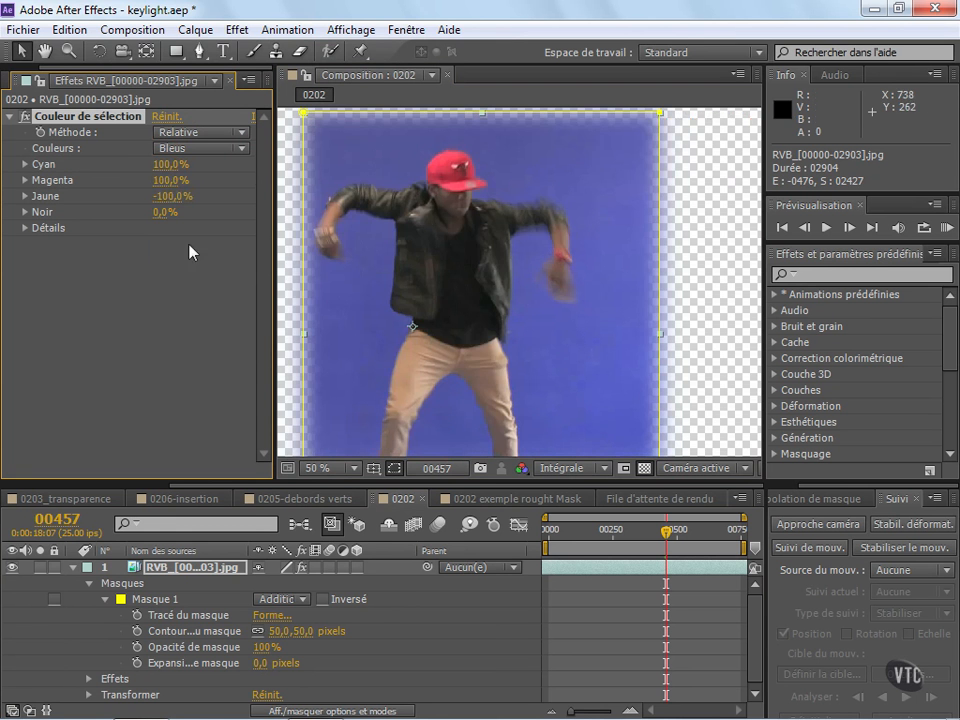
scroll(557, 282, down, 2)
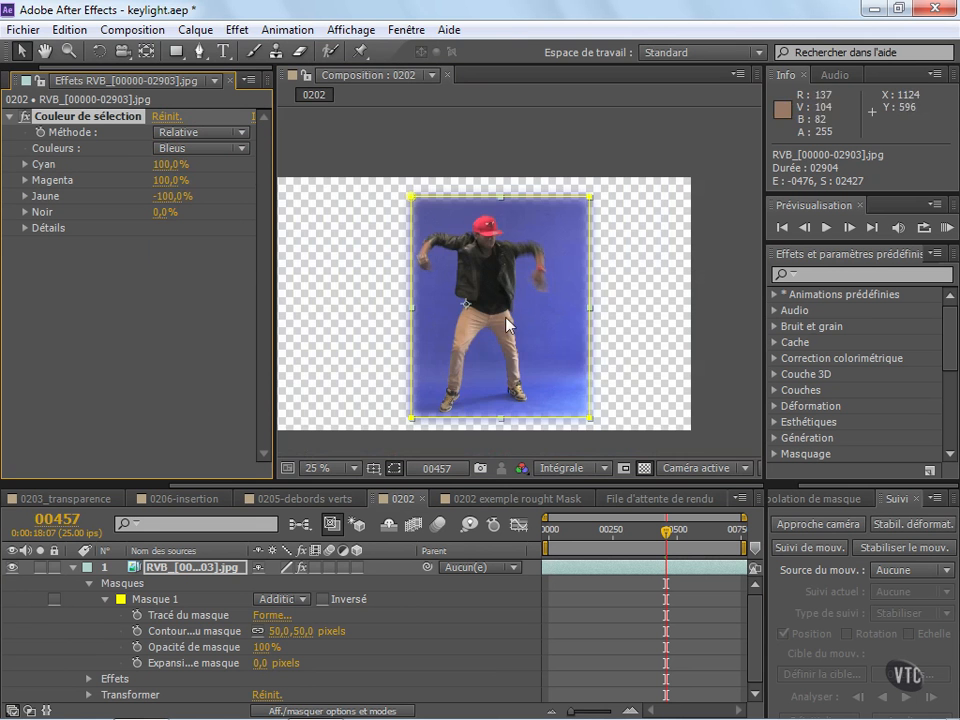
Step: Compare the blue backdrop with the Couleur de sélection effect off and on, around the dancer's body and feet
scroll(525, 325, up, 2)
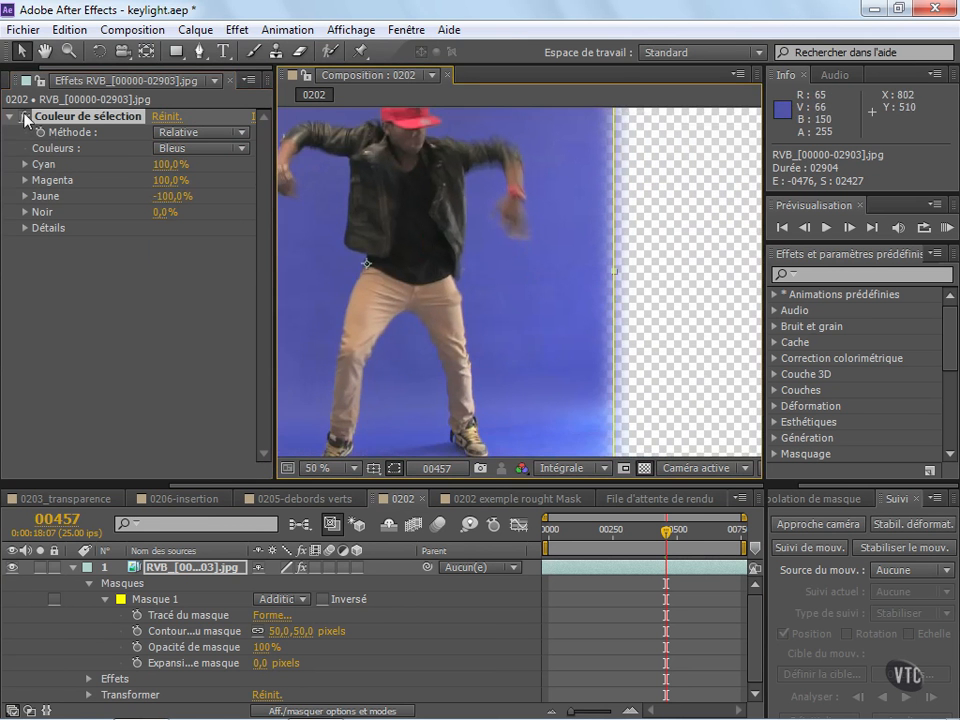
click(24, 116)
click(24, 116)
click(24, 116)
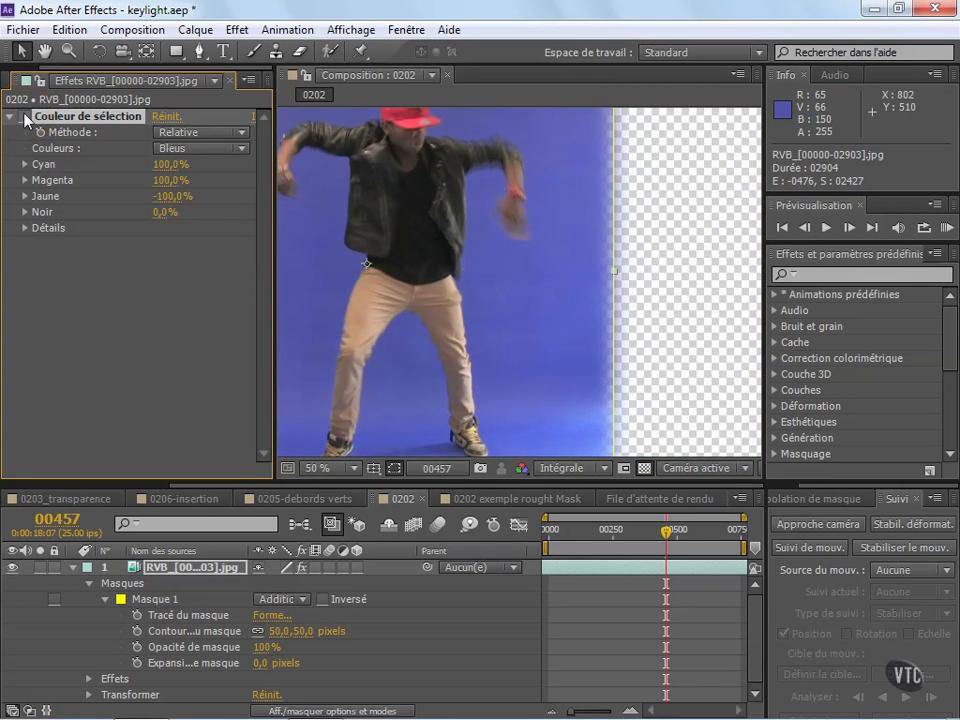
click(24, 116)
click(24, 116)
scroll(461, 281, down, 2)
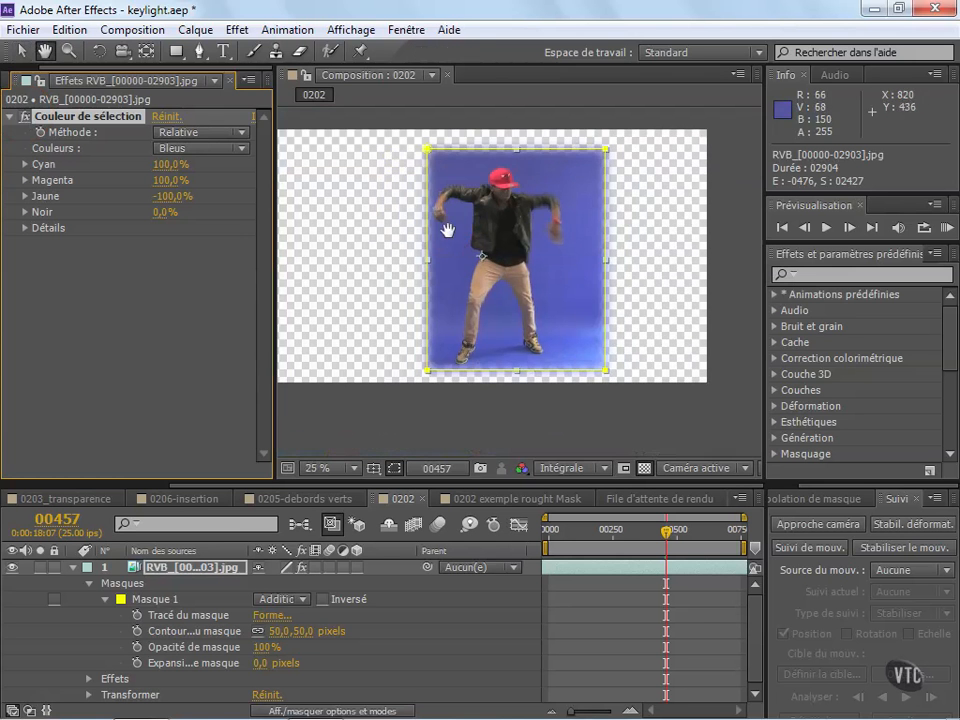
scroll(443, 227, up, 2)
drag(525, 300, 466, 256)
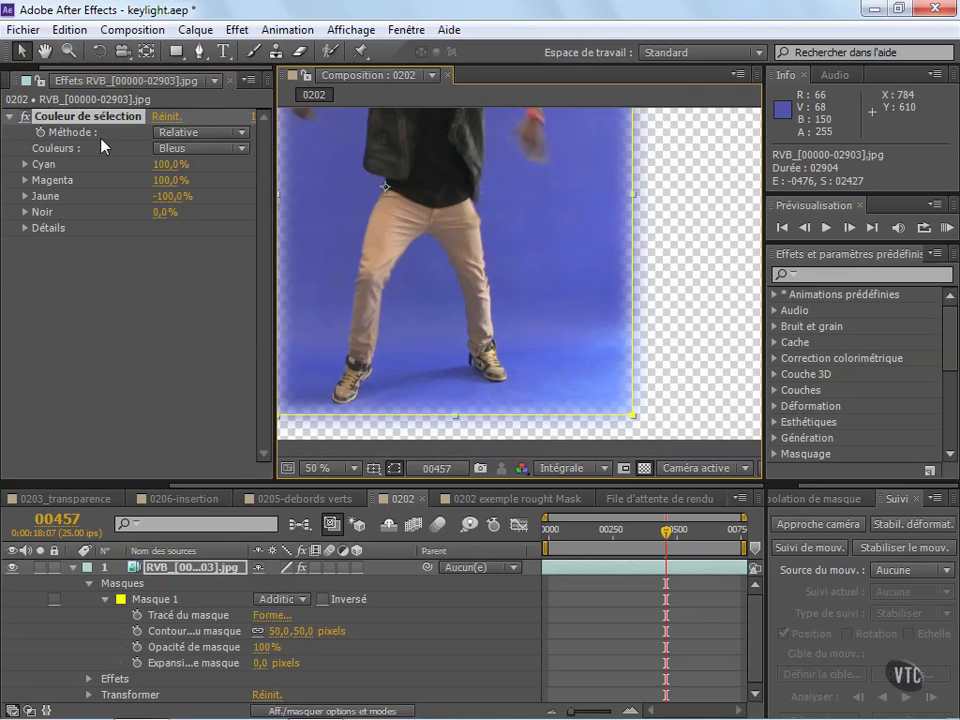
click(24, 116)
click(24, 116)
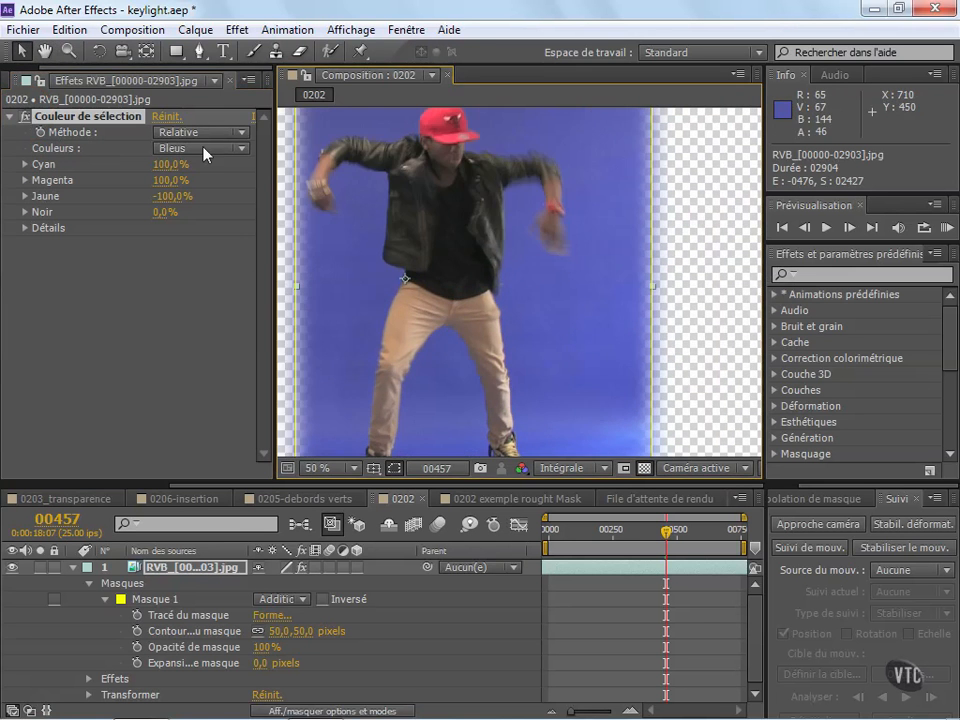
Step: Check the Couleur de sélection settings for Verts and return the colour range to Bleus
click(203, 149)
click(188, 198)
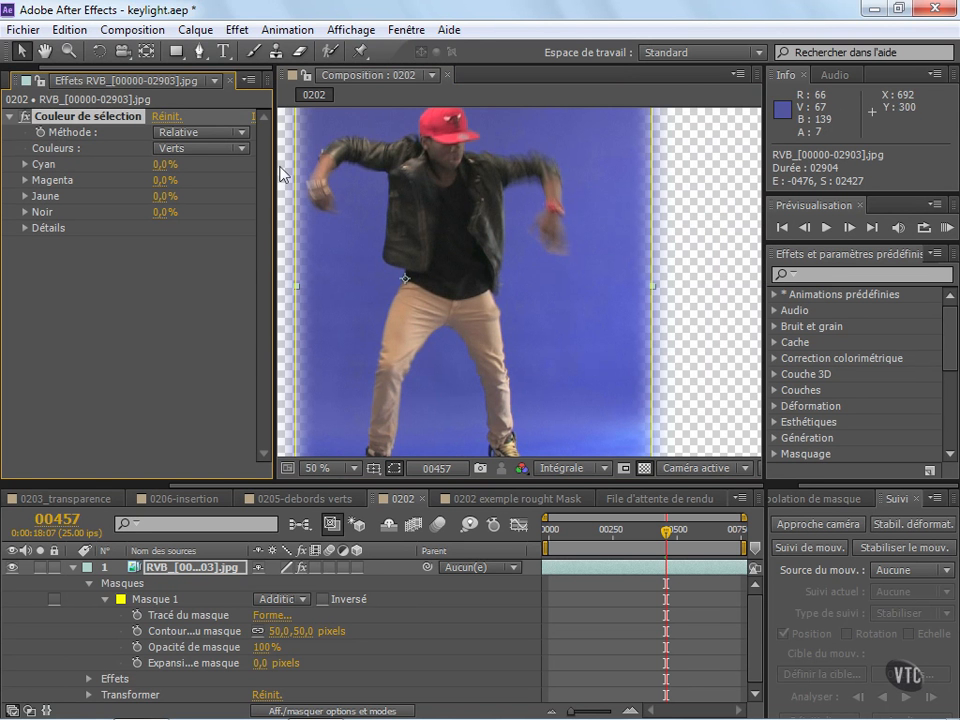
click(214, 149)
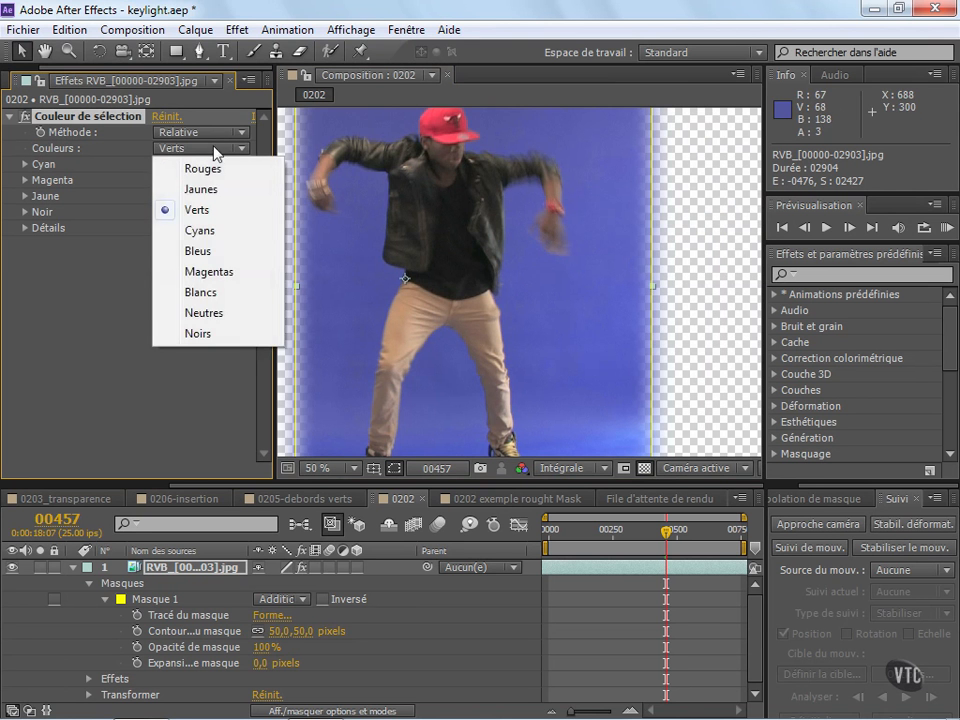
click(210, 251)
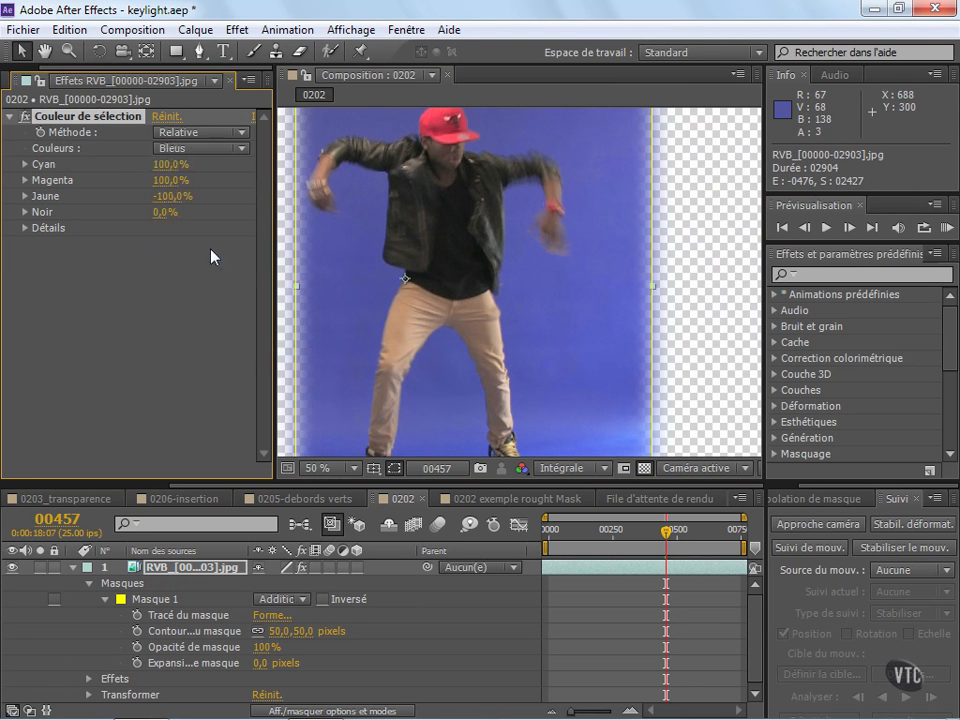
Step: Compare the backdrop beside the dancer's leg at 100% magnification with Couleur de sélection disabled and enabled
scroll(421, 283, down, 1)
drag(444, 274, 469, 260)
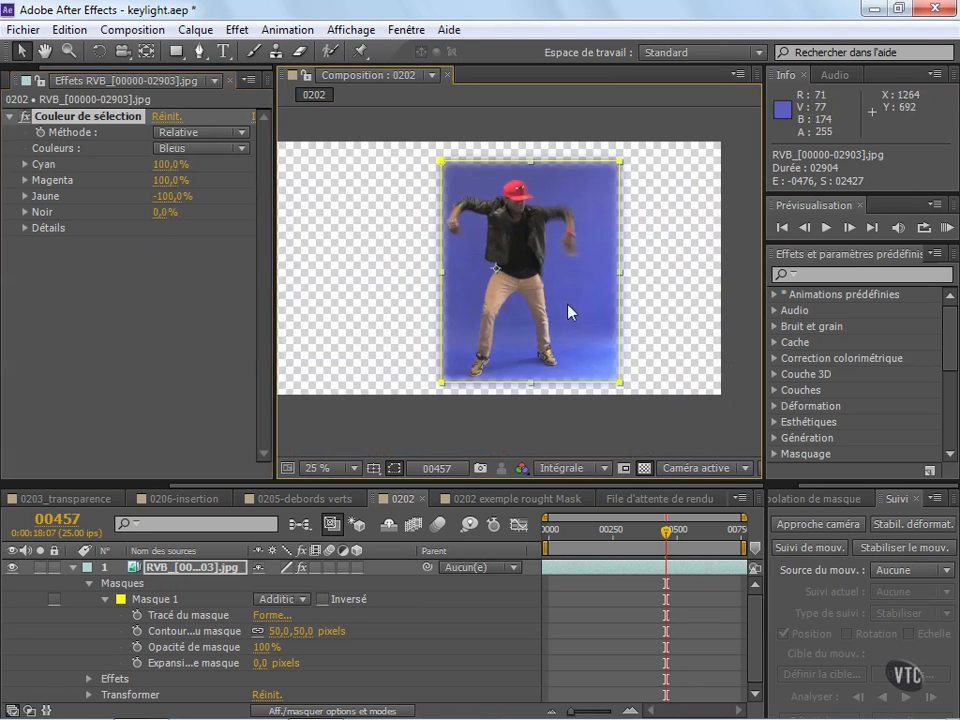
scroll(568, 306, up, 1)
drag(554, 285, 395, 237)
scroll(514, 274, up, 1)
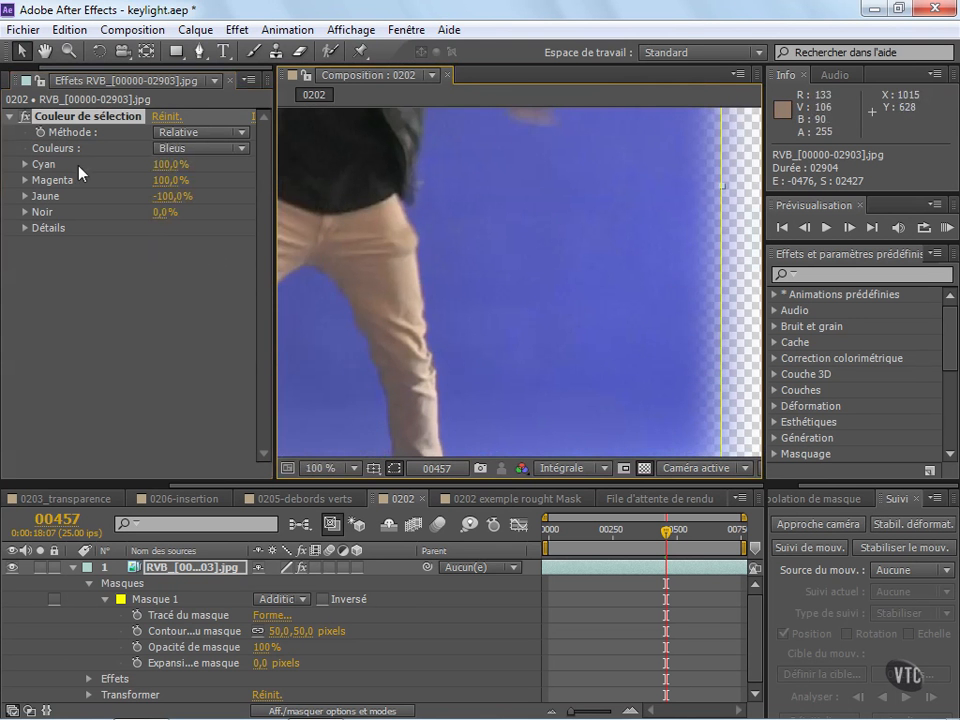
click(24, 118)
click(24, 118)
scroll(594, 304, down, 1)
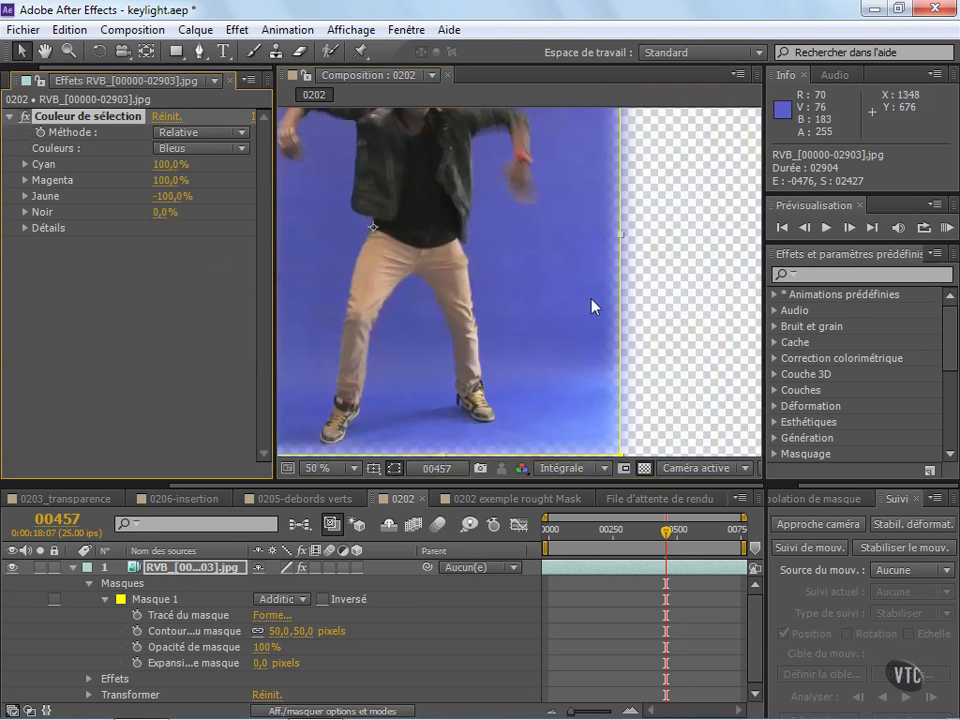
scroll(574, 304, down, 1)
drag(486, 216, 512, 242)
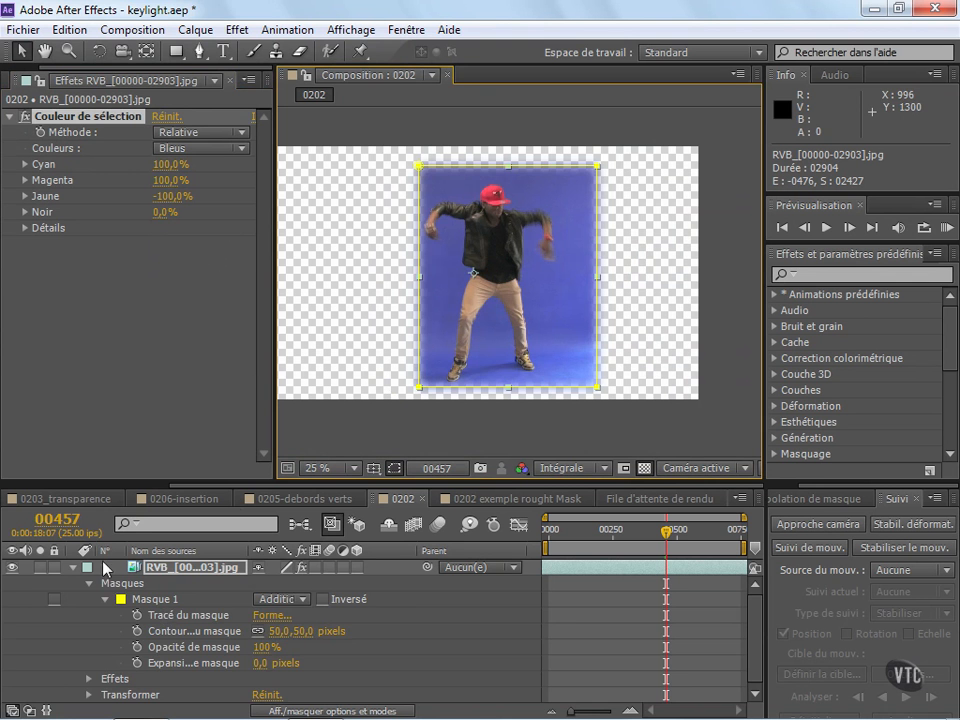
Step: Collapse the footage layer's properties and duplicate its Couleur de sélection effect to intensify the blue further
click(72, 567)
click(81, 332)
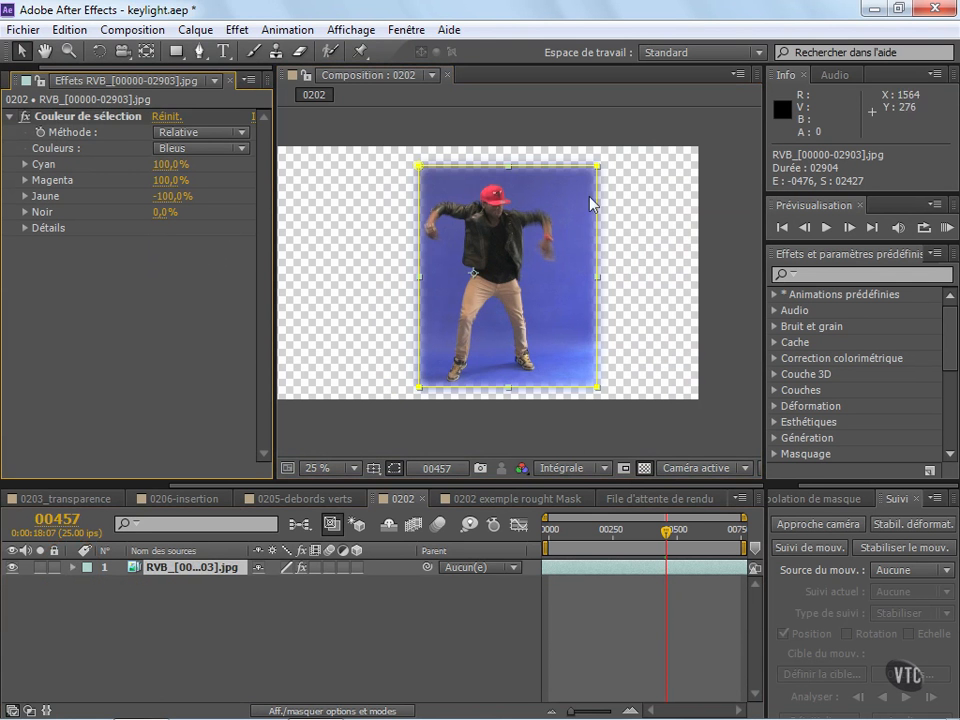
click(90, 122)
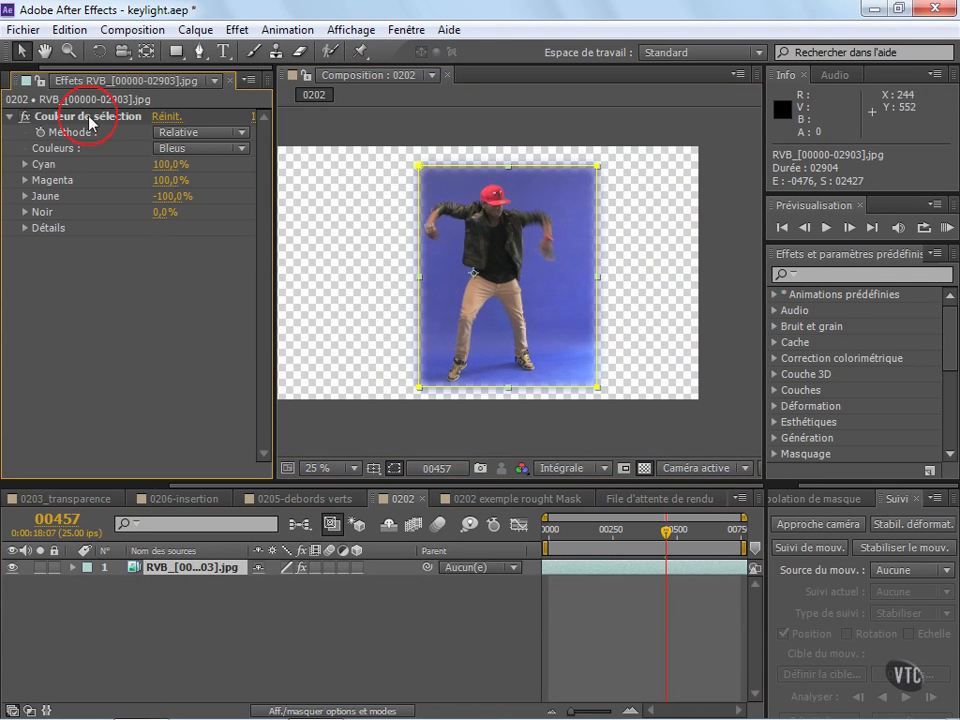
key(ctrl+d)
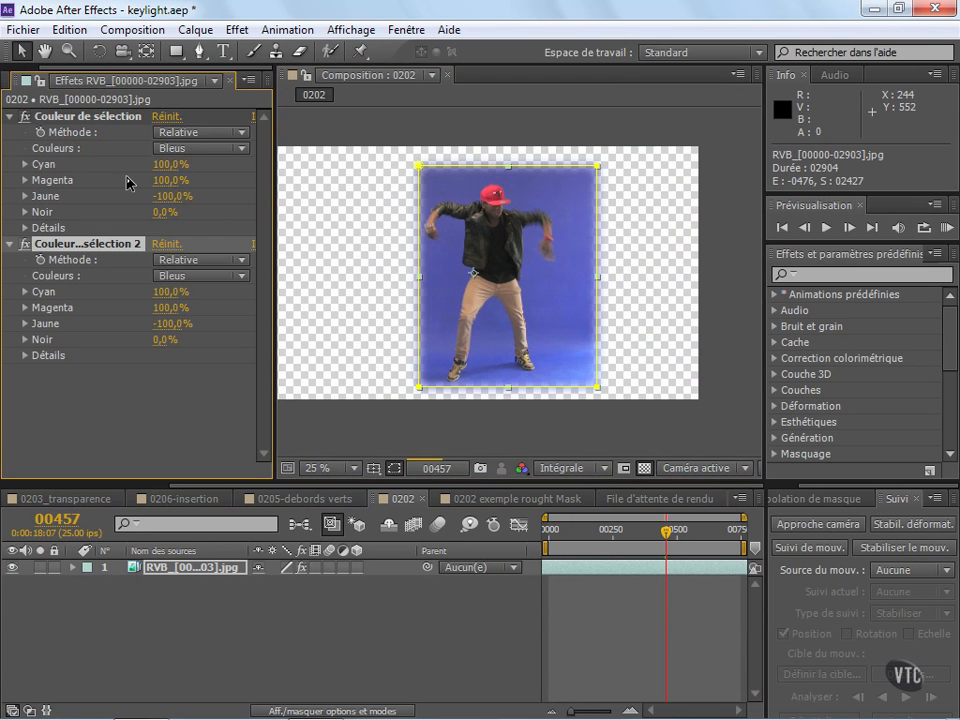
scroll(570, 327, up, 2)
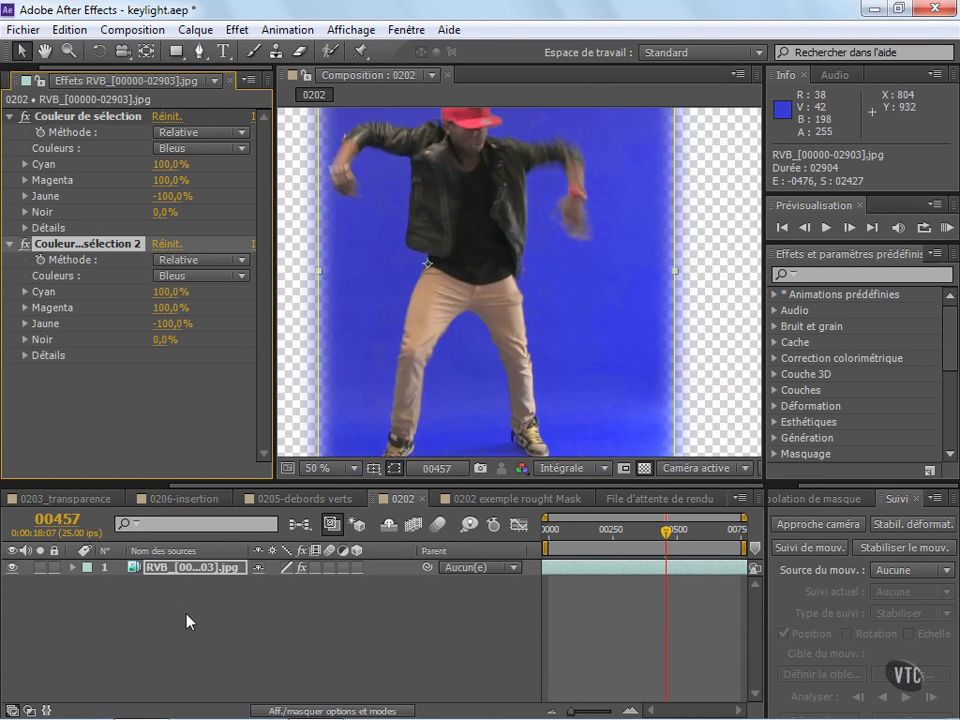
Step: Make a copy of the footage layer with both colour corrections in composition 0202
click(186, 680)
click(170, 568)
key(ctrl+c)
key(ctrl+v)
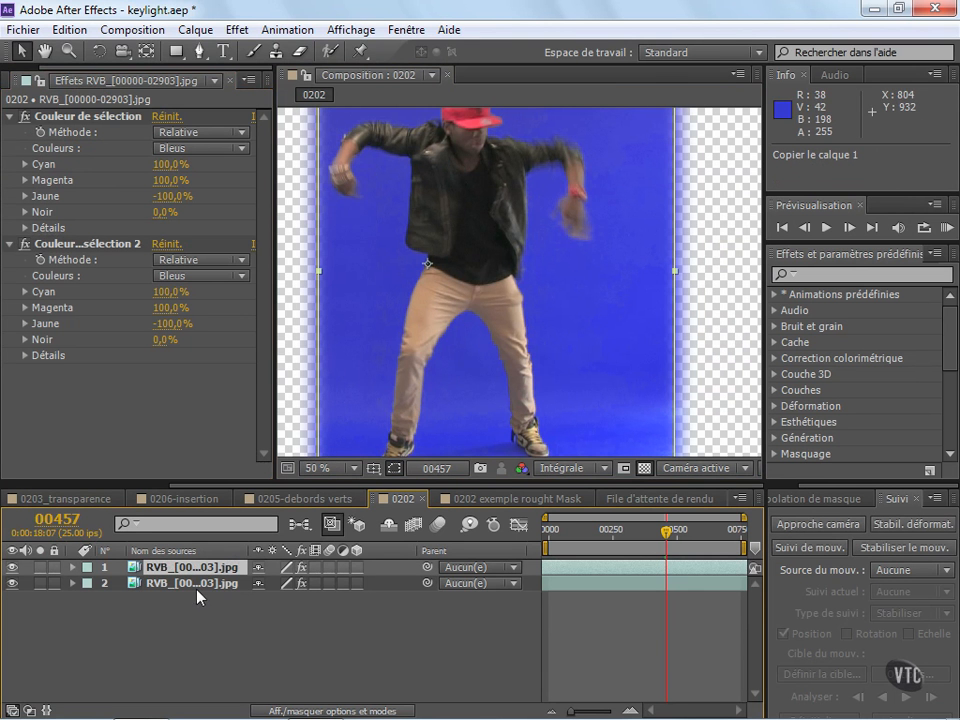
Step: Disable both Couleur de sélection effects on the upper copy of the footage layer
click(24, 116)
click(24, 243)
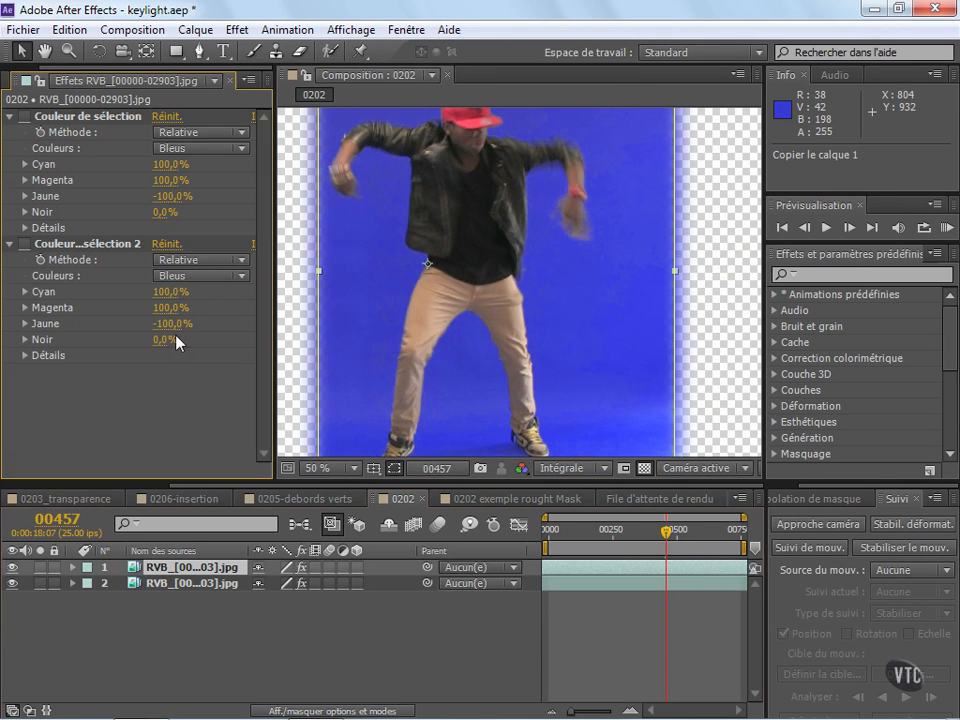
scroll(560, 326, down, 2)
scroll(520, 303, up, 2)
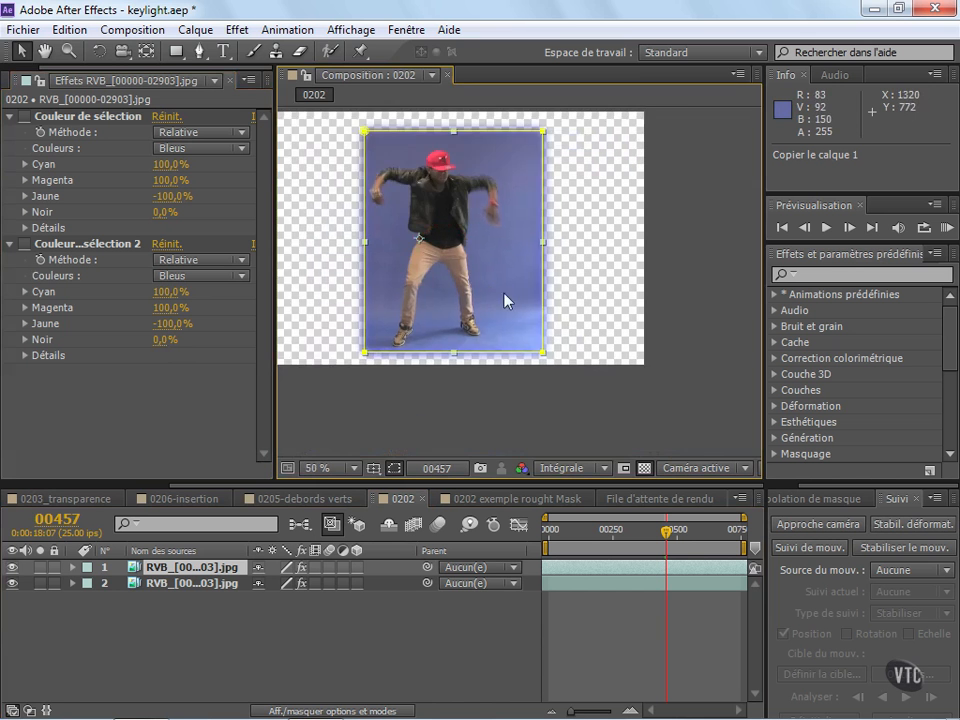
drag(504, 294, 487, 321)
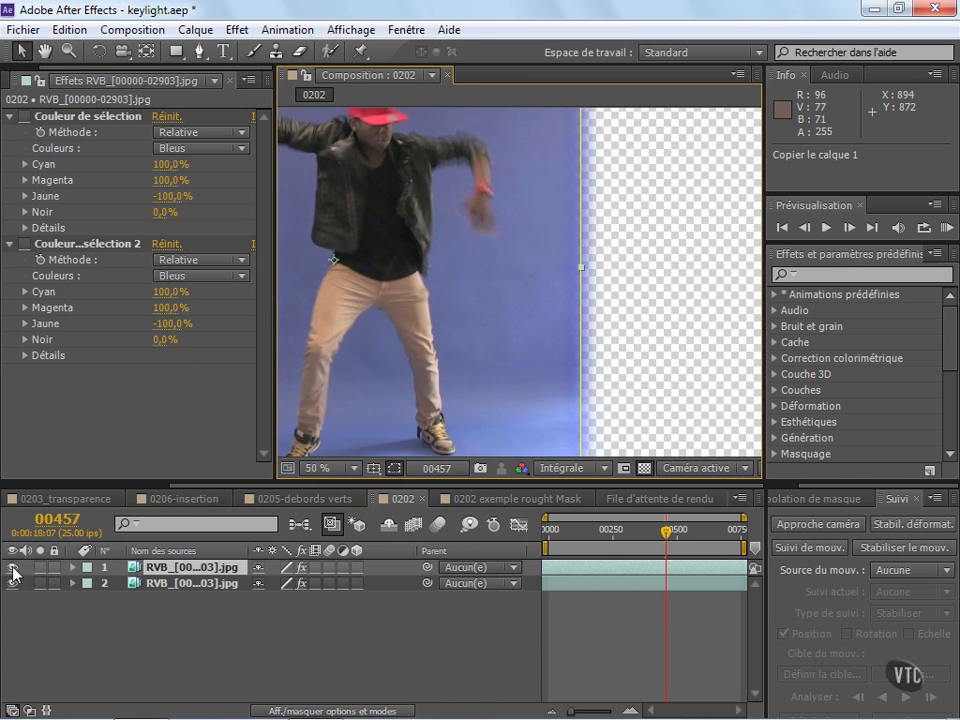
Step: Compare the uncorrected and corrected backdrops by repeatedly hiding and showing the upper footage layer
click(13, 567)
click(13, 567)
click(13, 567)
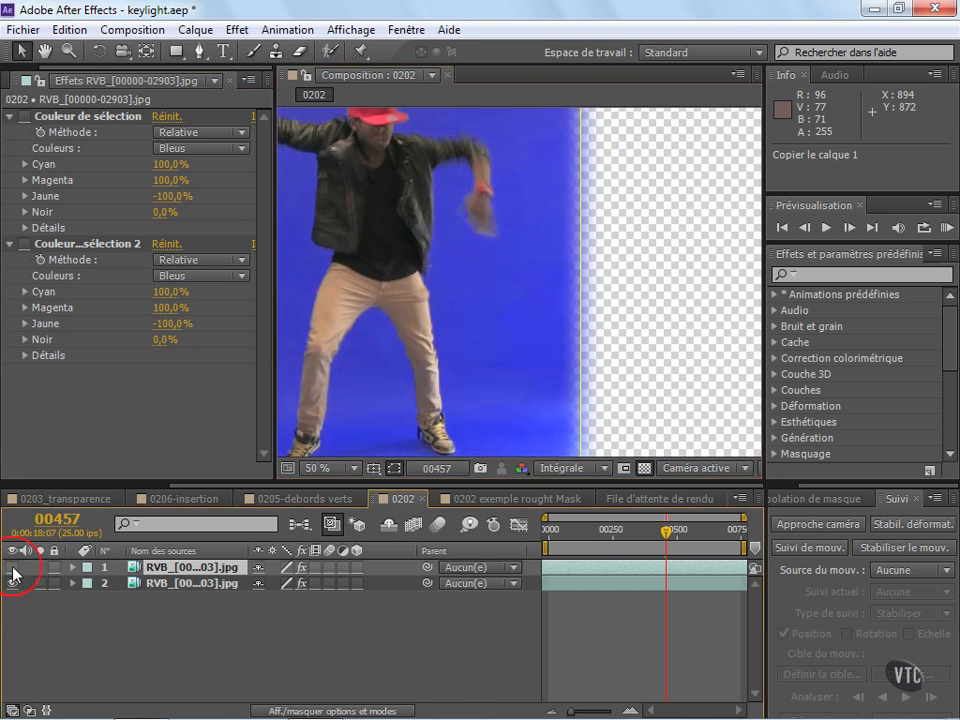
click(13, 567)
click(13, 567)
click(13, 567)
click(13, 567)
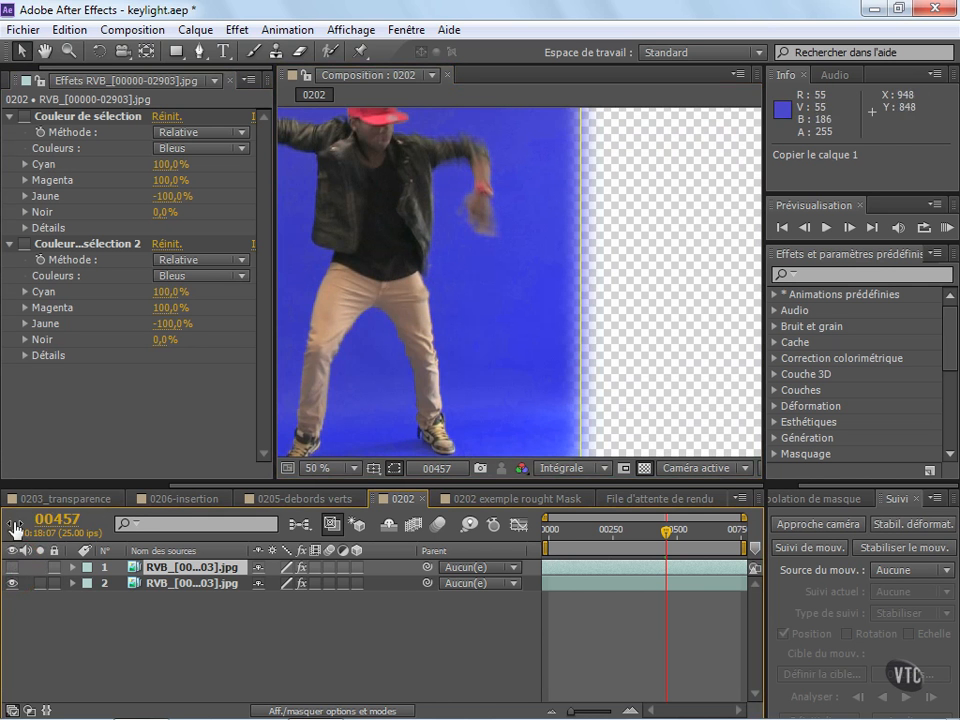
click(13, 567)
click(13, 567)
click(13, 567)
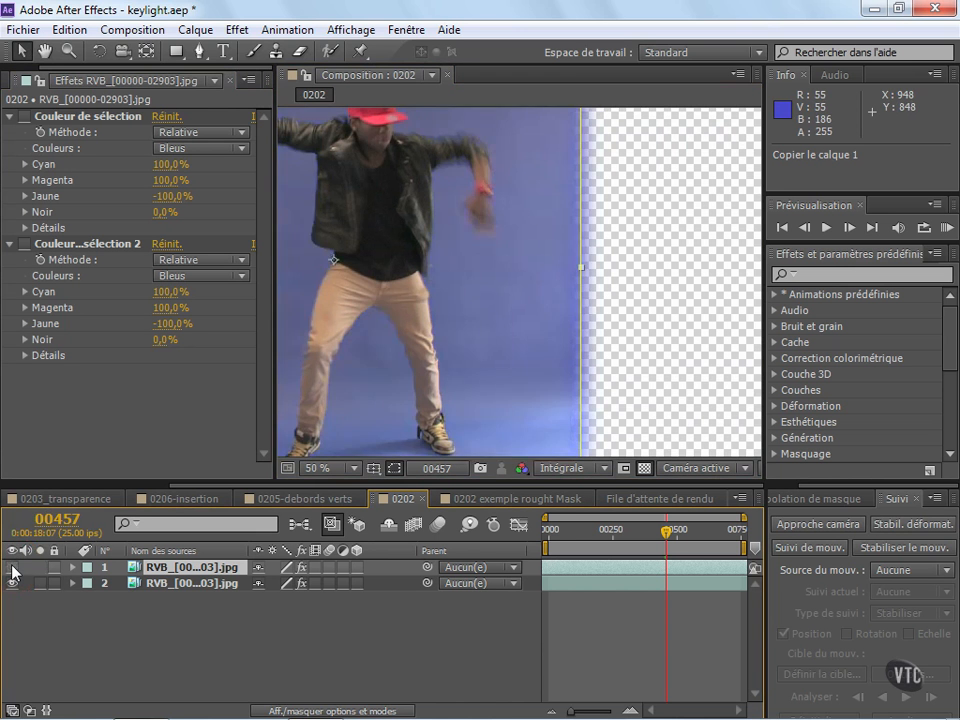